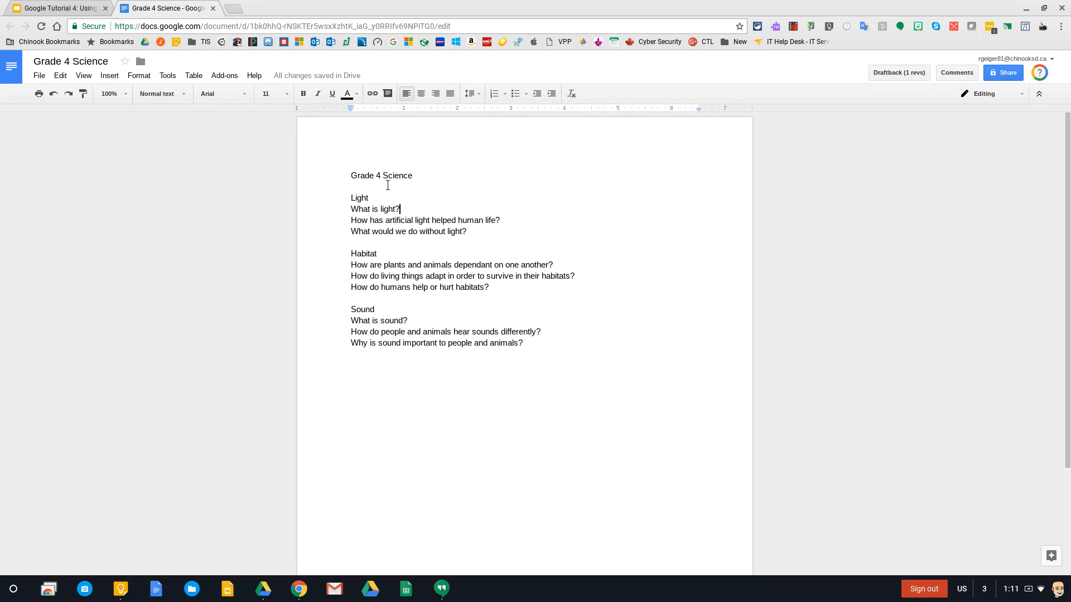
Look over the document title, the Light, Habitat and Sound topic names, and the questions listed beneath them
double_click(357, 199)
double_click(364, 253)
left_click(359, 309)
double_click(360, 309)
double_click(358, 210)
left_click(362, 229)
double_click(358, 176)
left_click(358, 177)
triple_click(358, 176)
Apply the Title style to the "Grade 4 Science" line at the start of the document
left_click(360, 176)
left_click(384, 209)
left_click(181, 99)
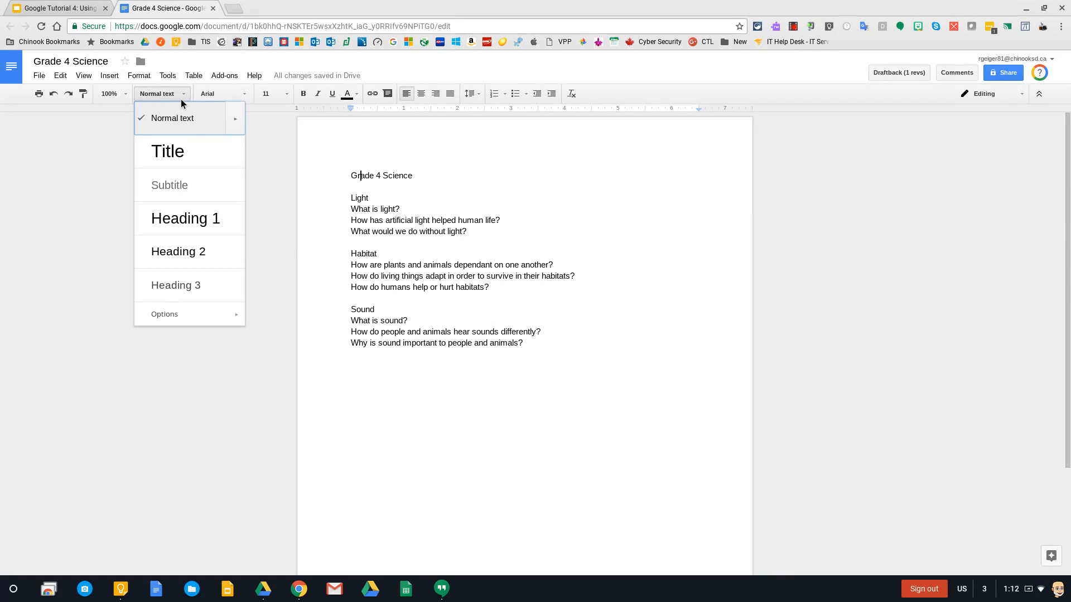
left_click(191, 147)
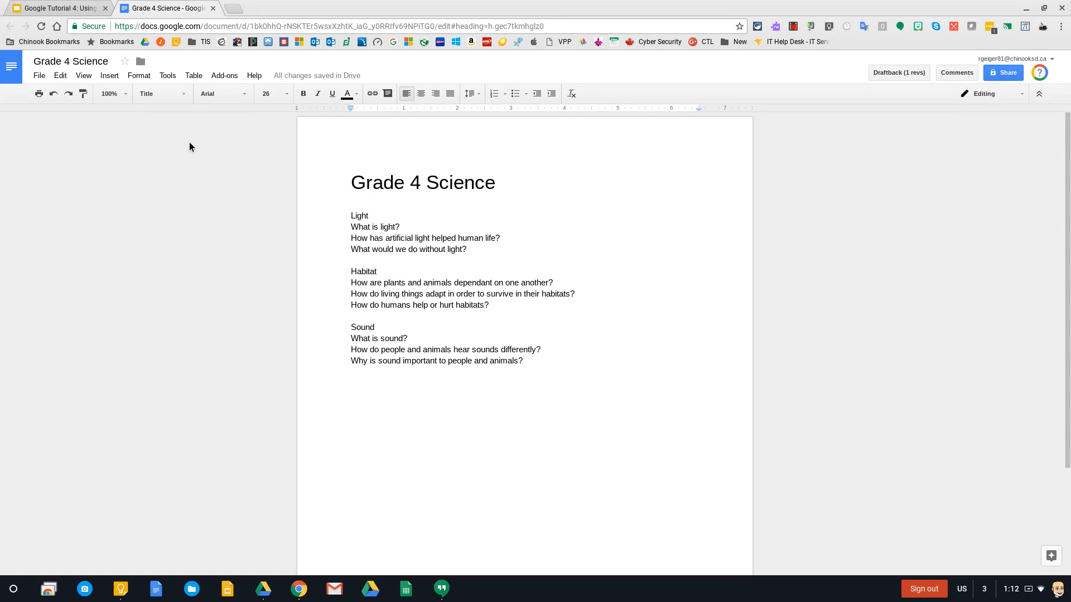
left_click_drag(351, 182, 494, 178)
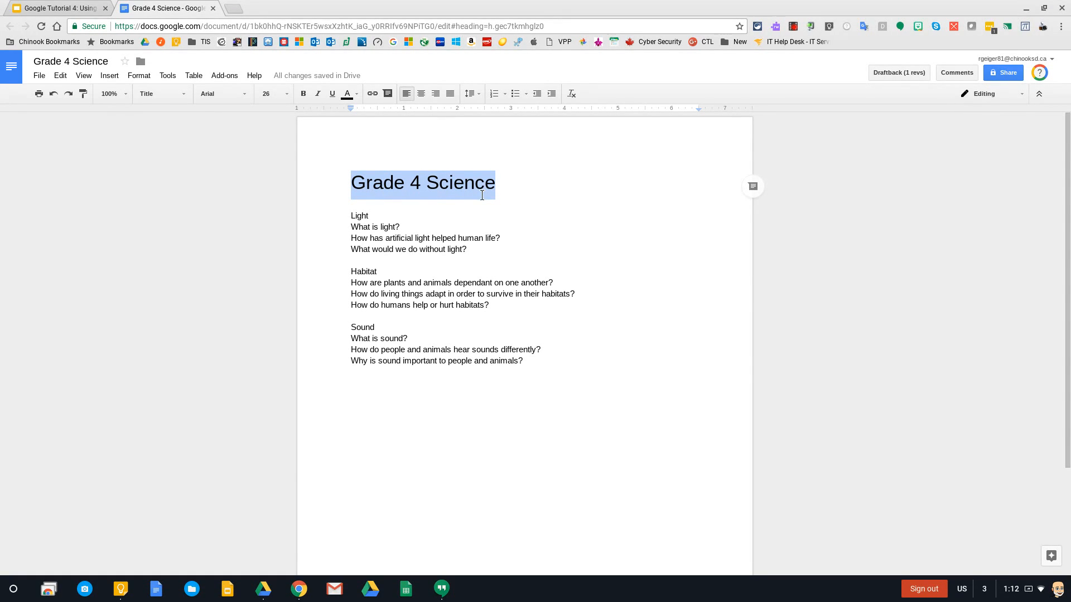
Apply the Heading 1 style to the "Light" topic line and compare its style with the surrounding lines
left_click_drag(369, 215, 350, 216)
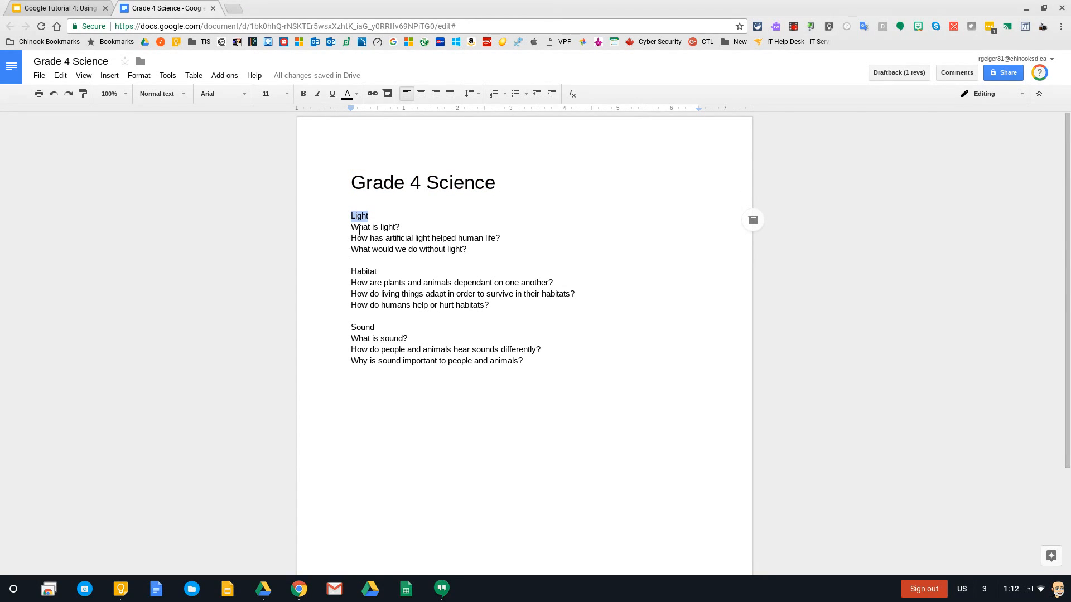
left_click(374, 220)
left_click(183, 96)
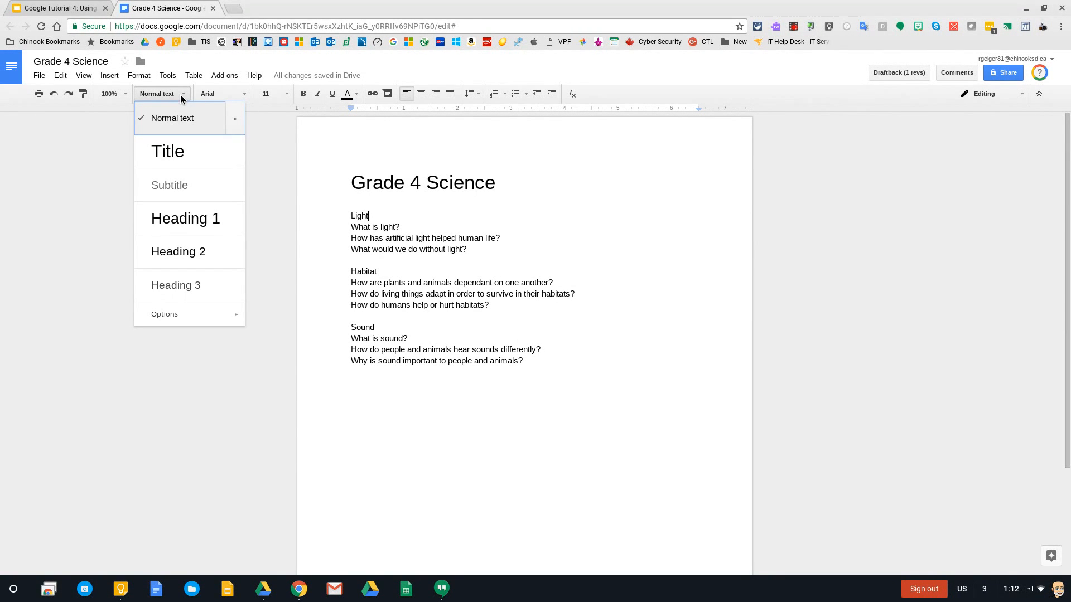
left_click(208, 213)
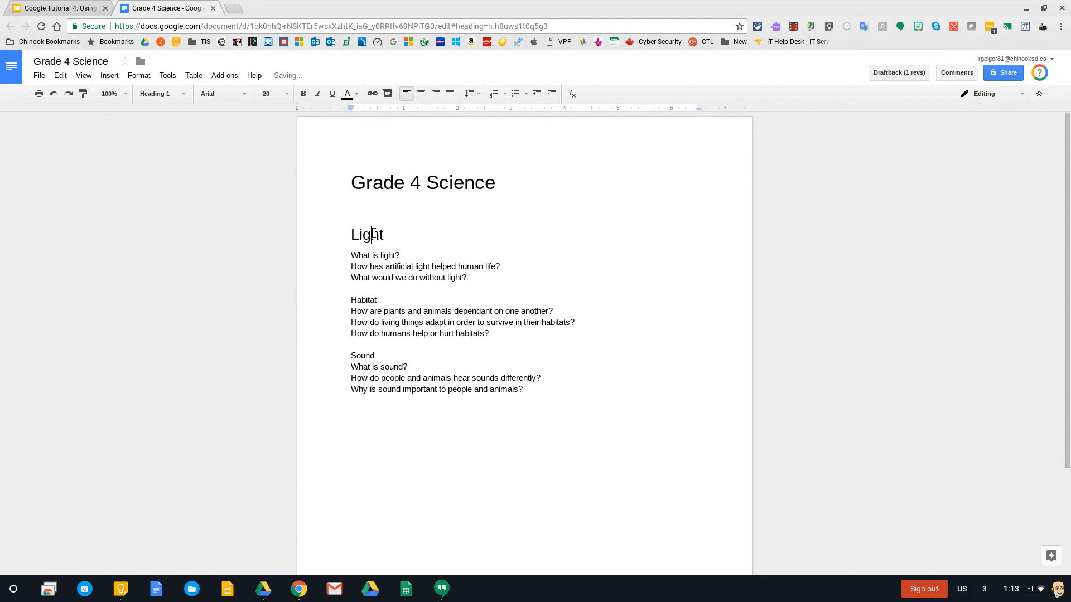
left_click(392, 255)
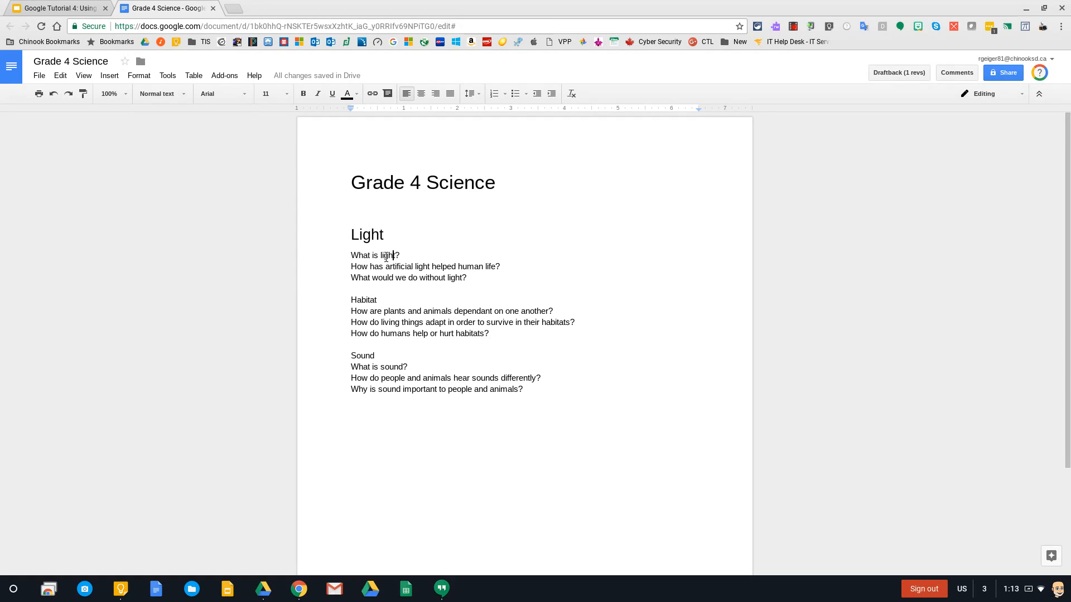
left_click(363, 234)
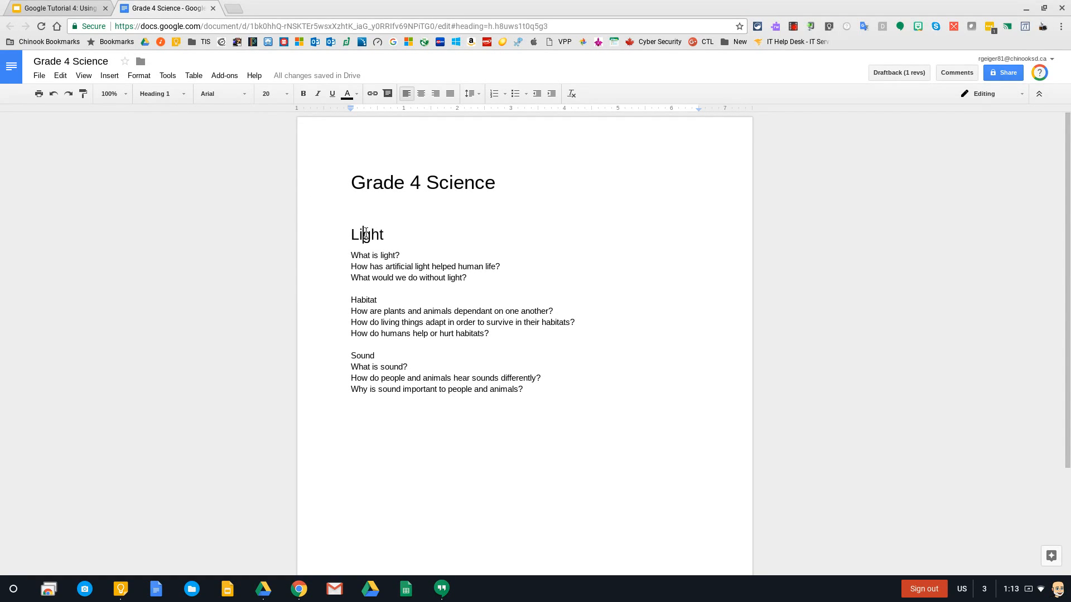
left_click(366, 183)
Apply the Heading 1 style to the "Habitat" and "Sound" topic lines
left_click(370, 299)
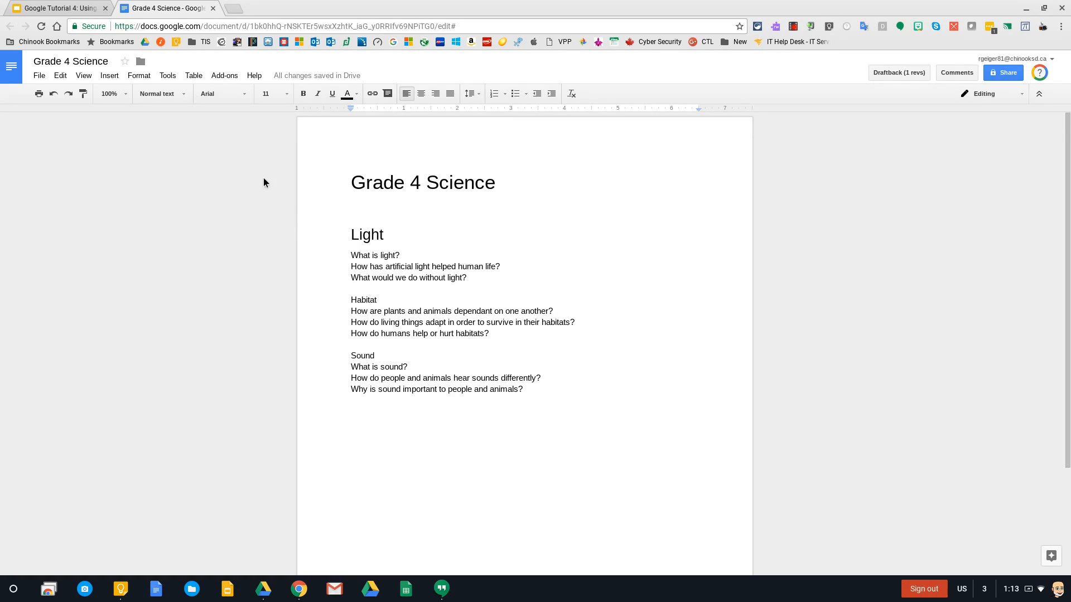
left_click(170, 94)
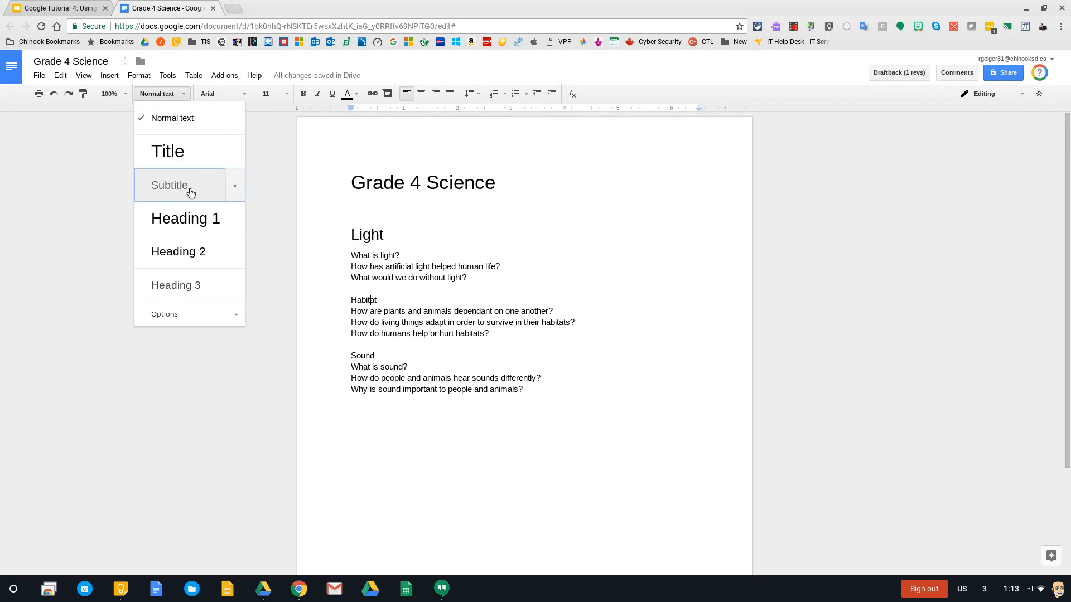
left_click(201, 217)
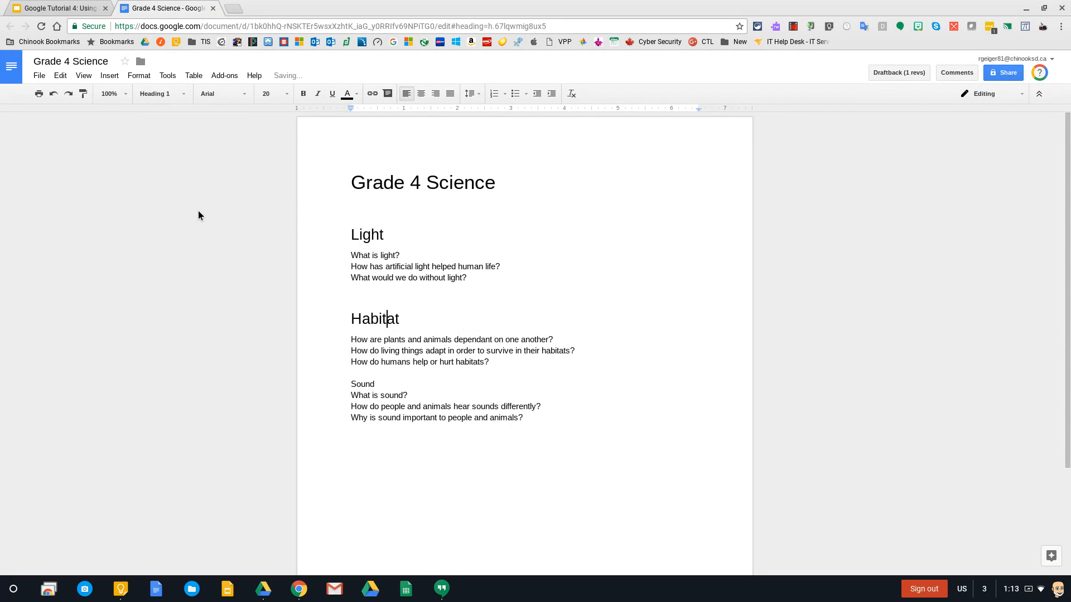
left_click(365, 383)
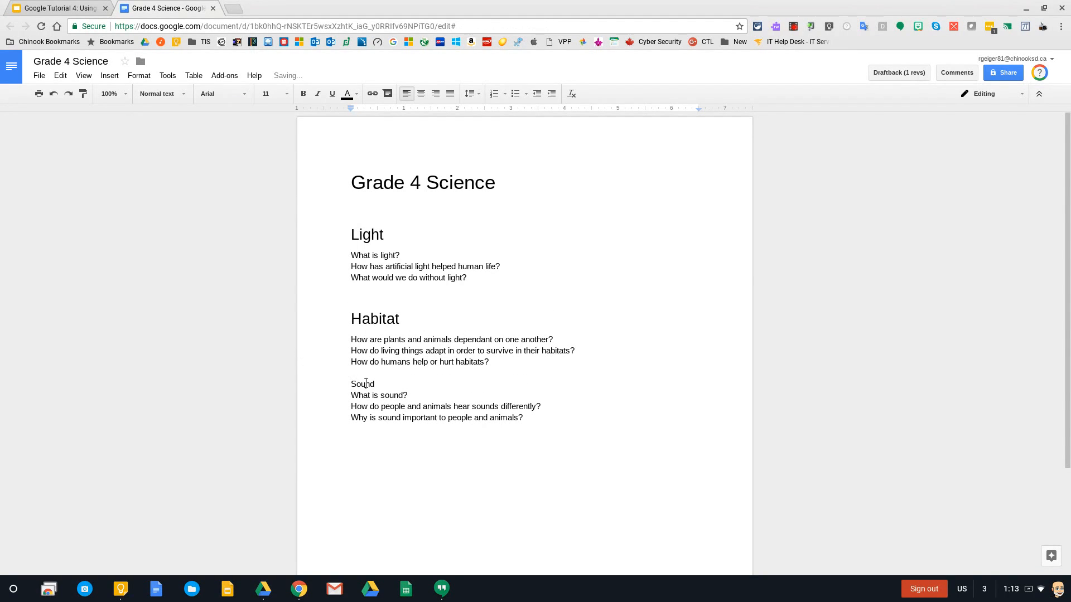
left_click(157, 98)
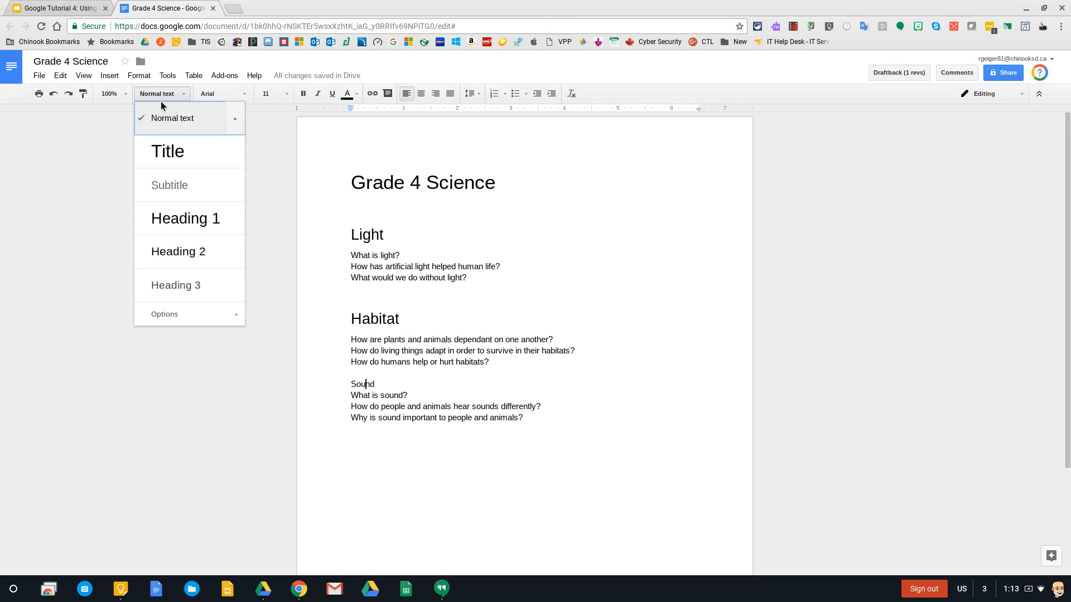
left_click(187, 218)
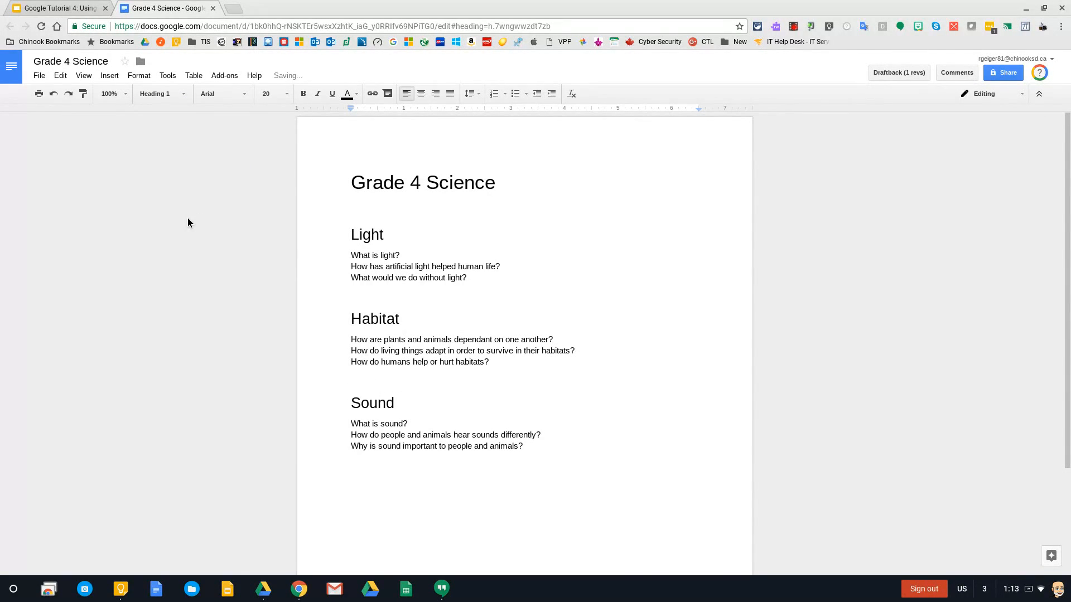
Apply the Heading 2 style to the three questions under the Light heading
left_click_drag(462, 277, 346, 260)
left_click_drag(478, 277, 350, 259)
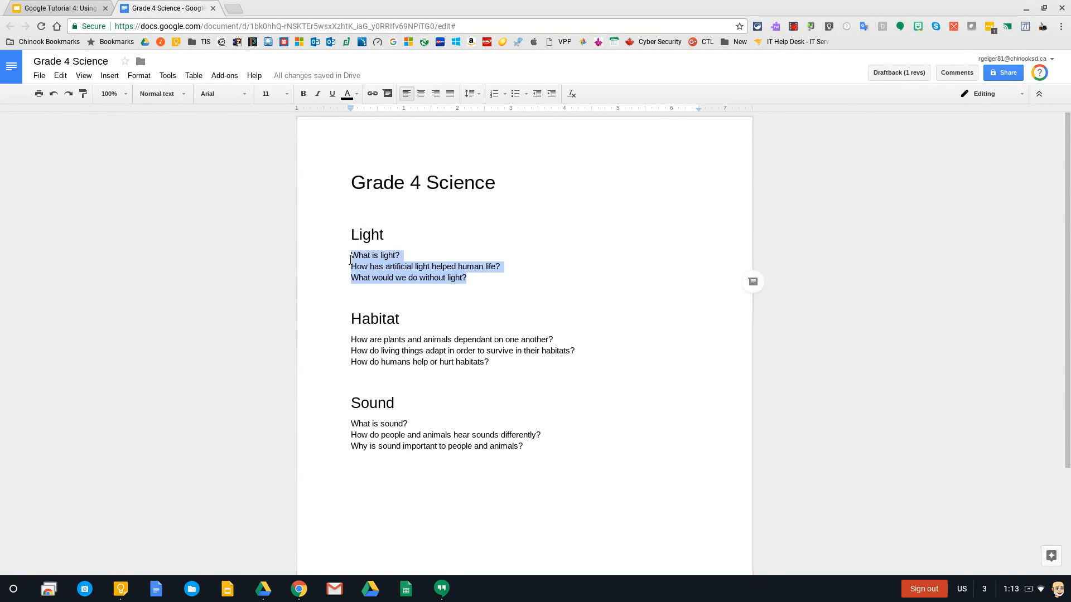
left_click(179, 95)
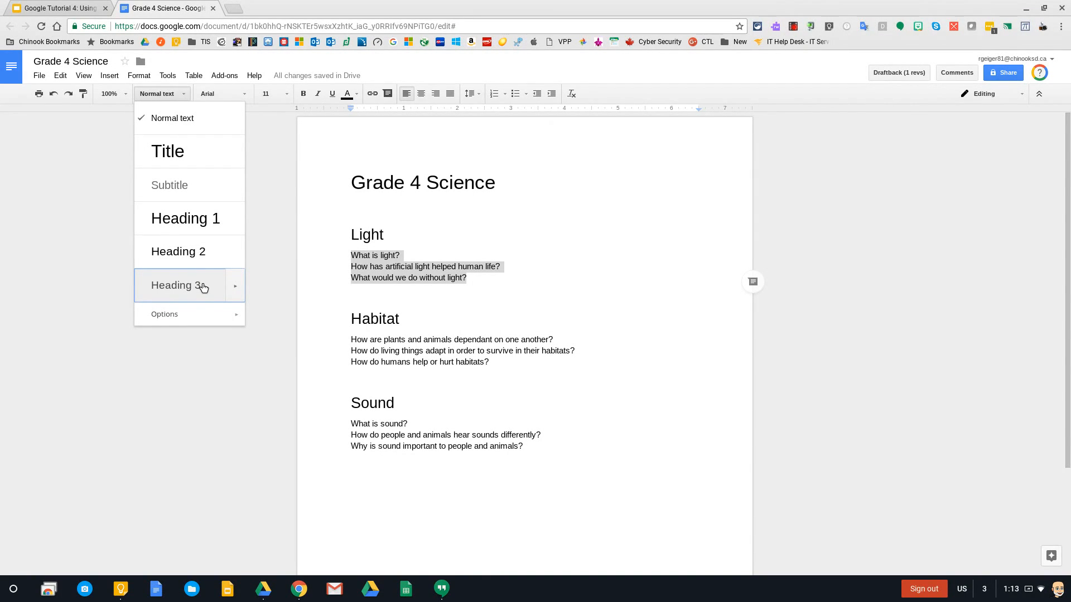
left_click(183, 254)
left_click(399, 297)
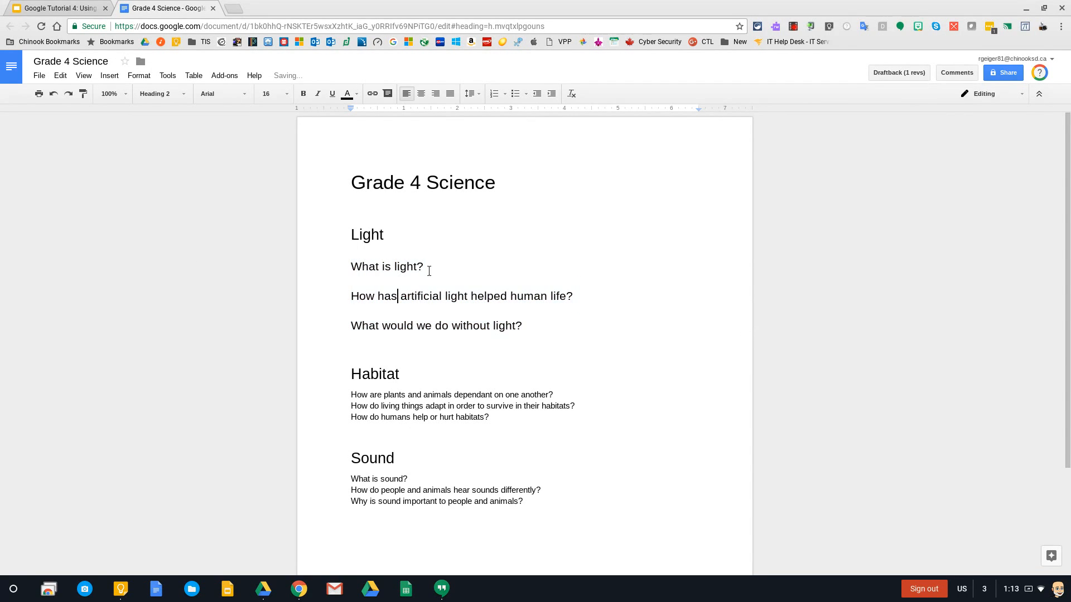
Apply the Heading 2 style to the three questions under the Habitat heading
left_click_drag(494, 416, 350, 395)
left_click(177, 94)
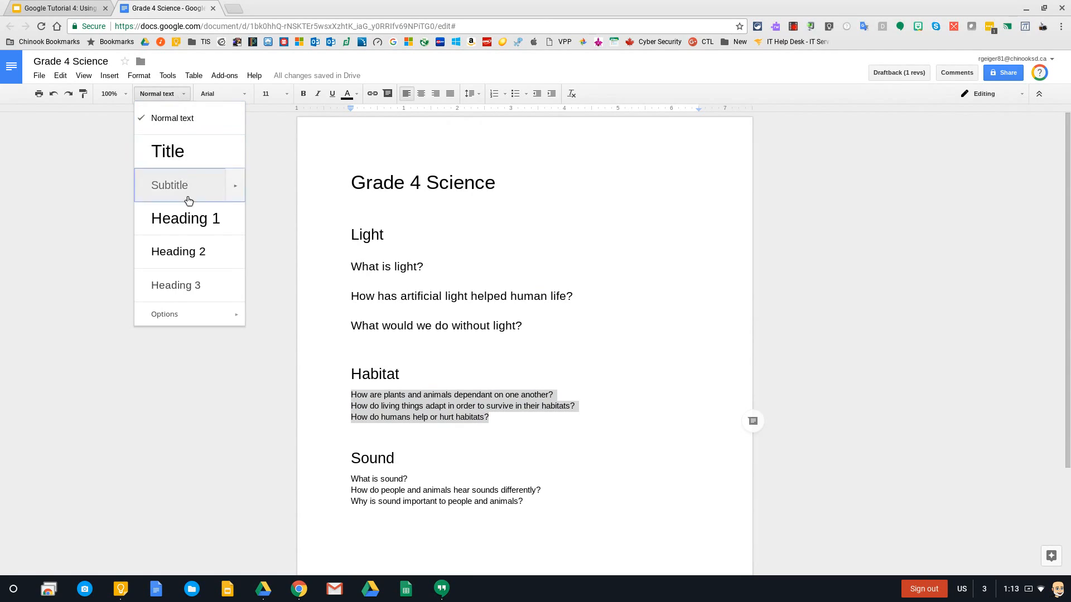
left_click(219, 248)
Apply the Heading 2 style to the three questions under the Sound heading
scroll(529, 427, "down", 3)
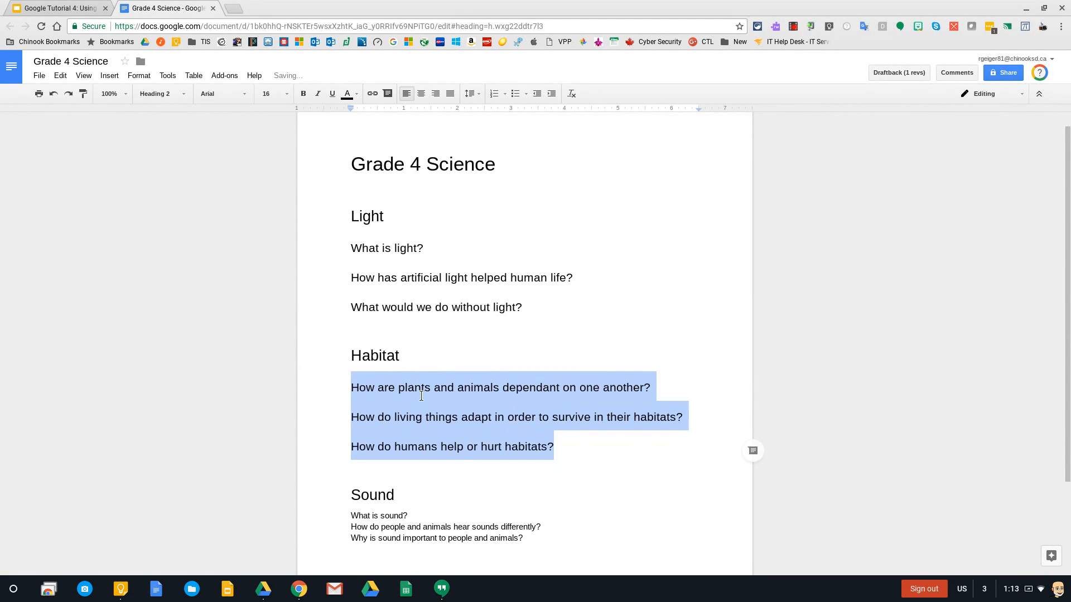
left_click_drag(528, 427, 349, 401)
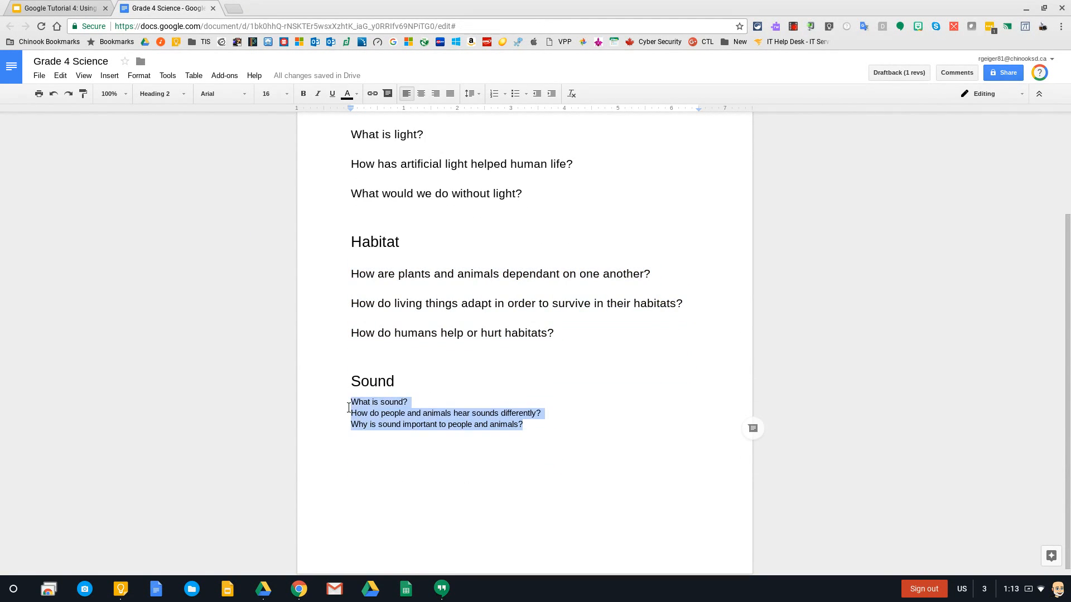
left_click(173, 94)
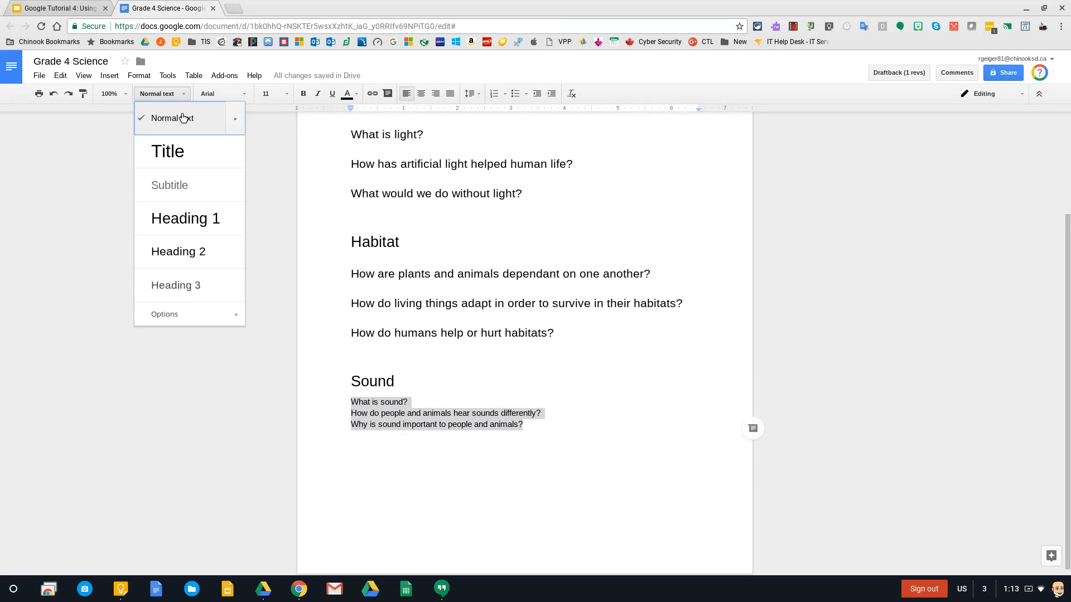
left_click(205, 251)
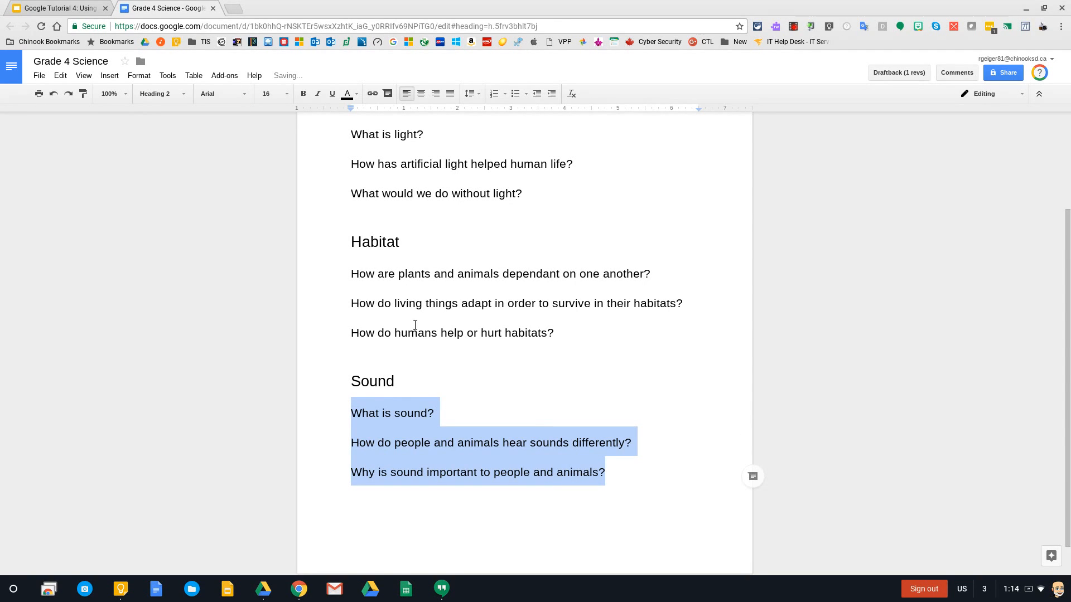
Check the styles of the Light heading and its first question, and show the document outline
scroll(385, 317, "up", 3)
left_click(367, 223)
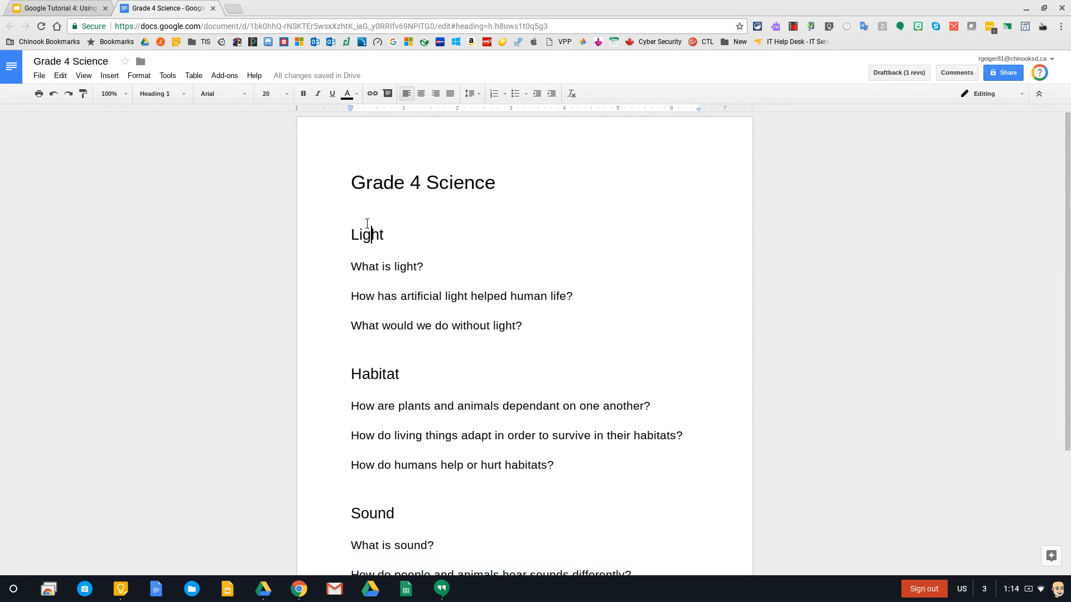
left_click(383, 266)
left_click(170, 77)
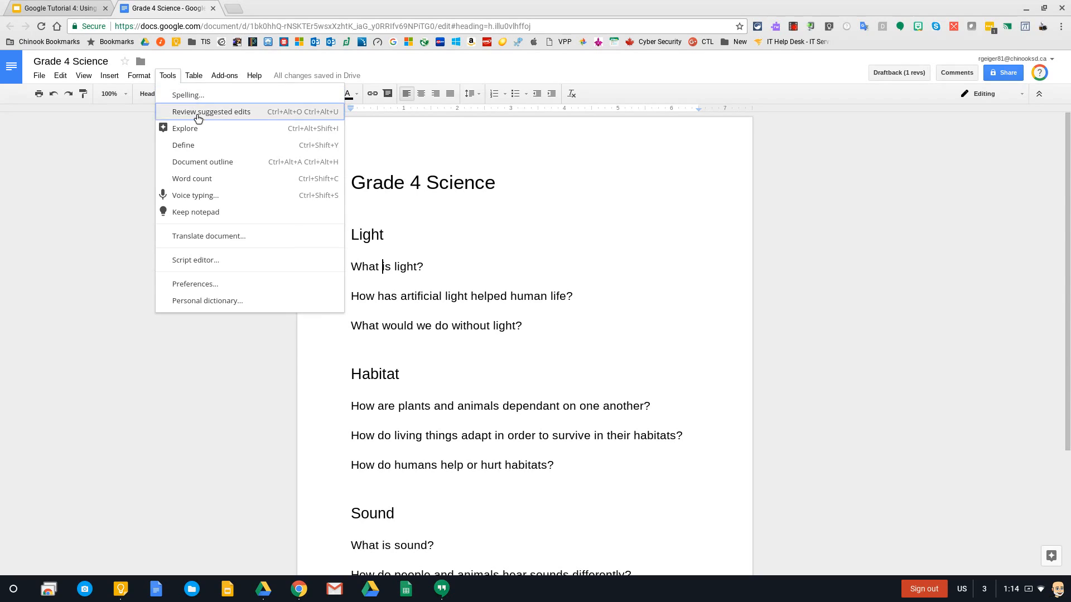
left_click(219, 168)
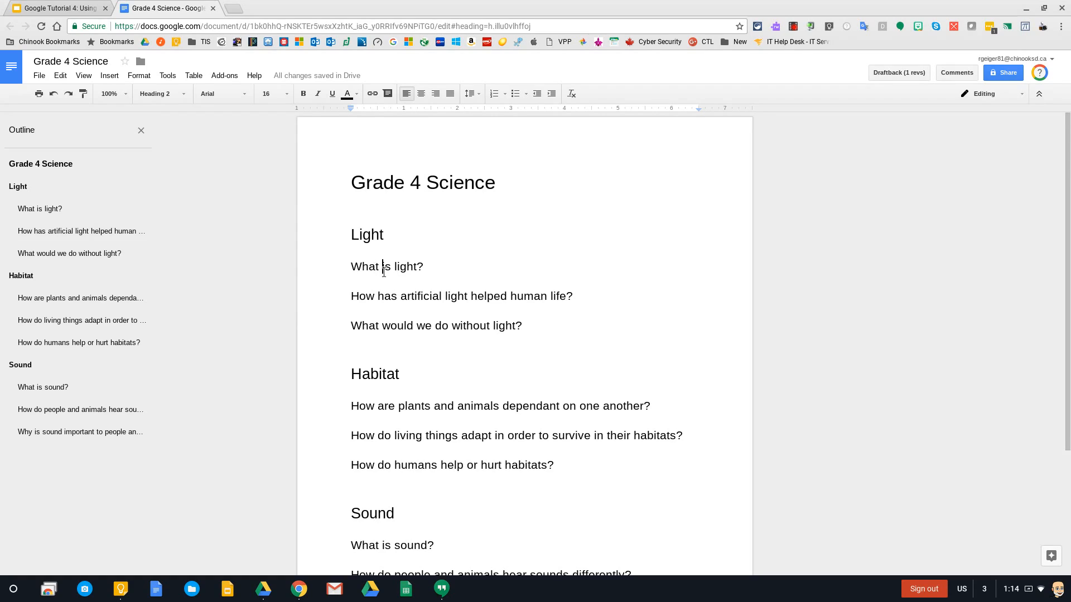
Use the outline to jump to the title, "What is sound?", the first Habitat question, "What is light?" and back to the title
left_click(42, 172)
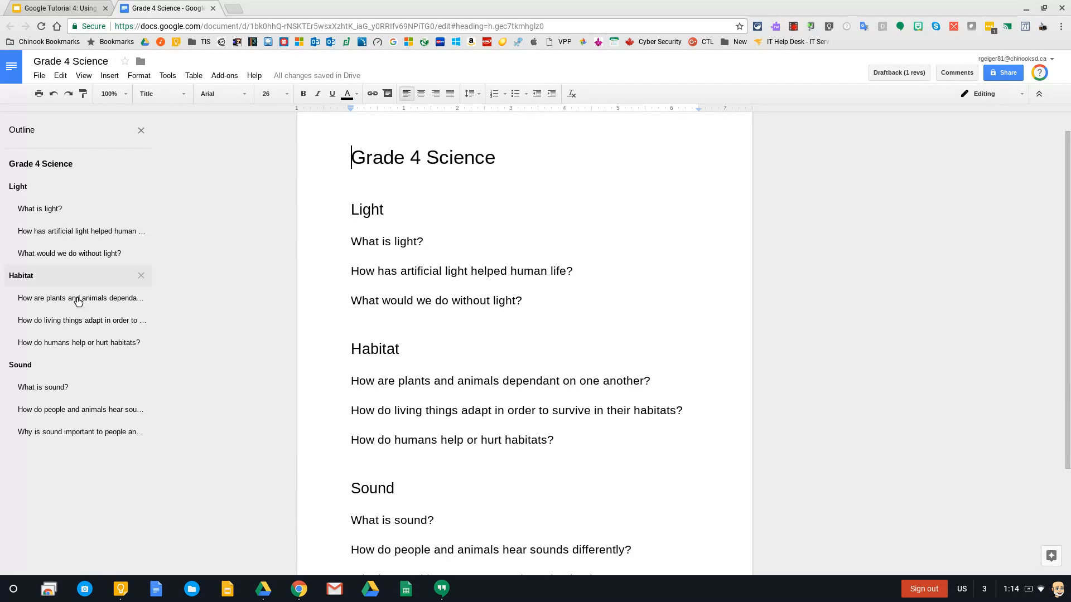
left_click(60, 385)
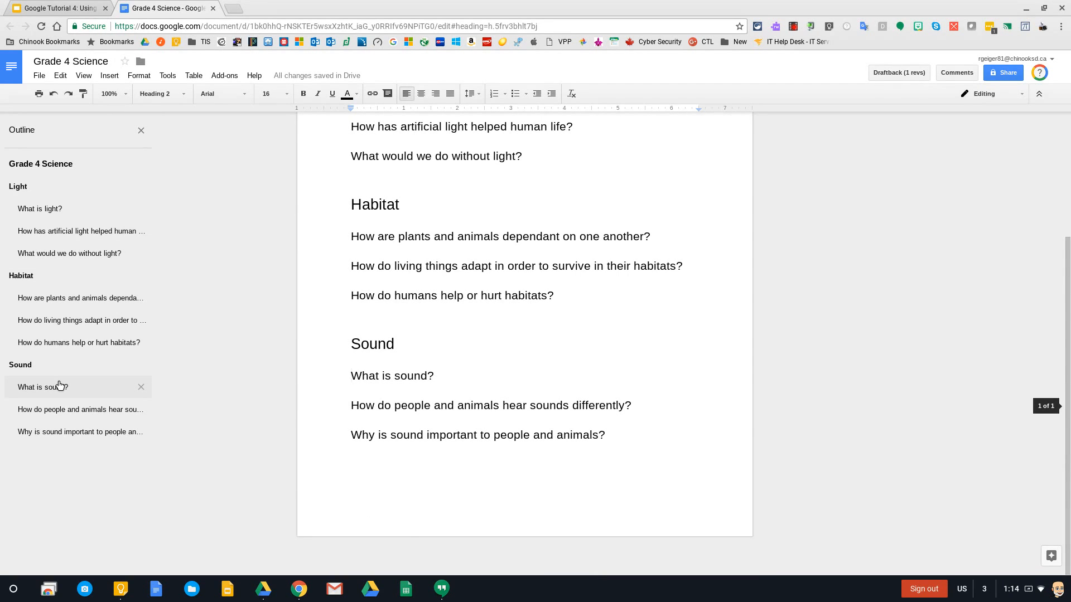
left_click(71, 300)
left_click(43, 210)
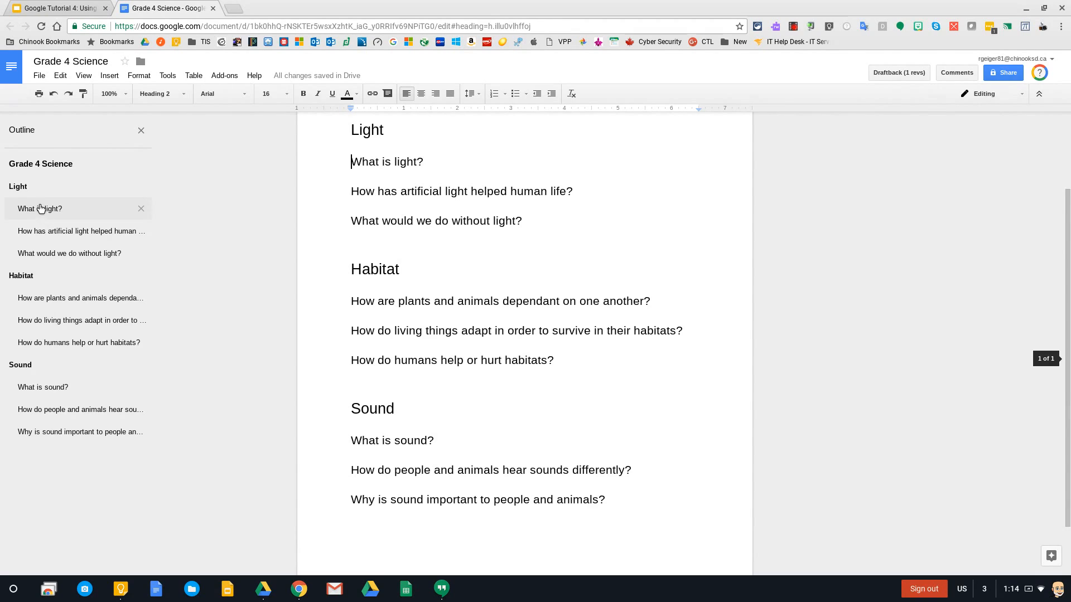
left_click(37, 167)
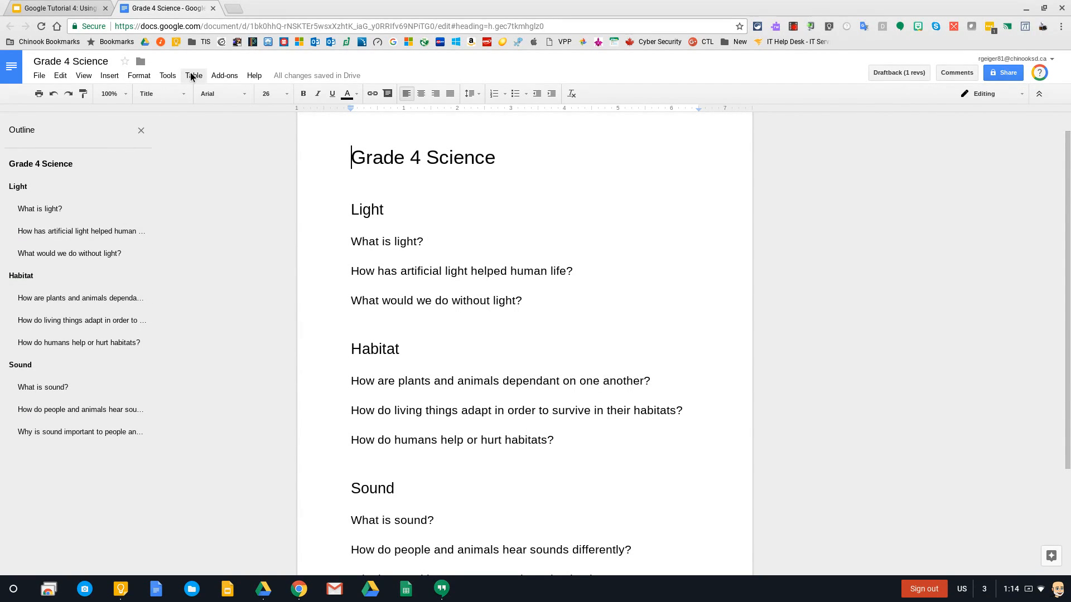
Close and reopen the document outline, and use it to jump to the Habitat section, the Sound section and back to the title
left_click(143, 131)
left_click(167, 76)
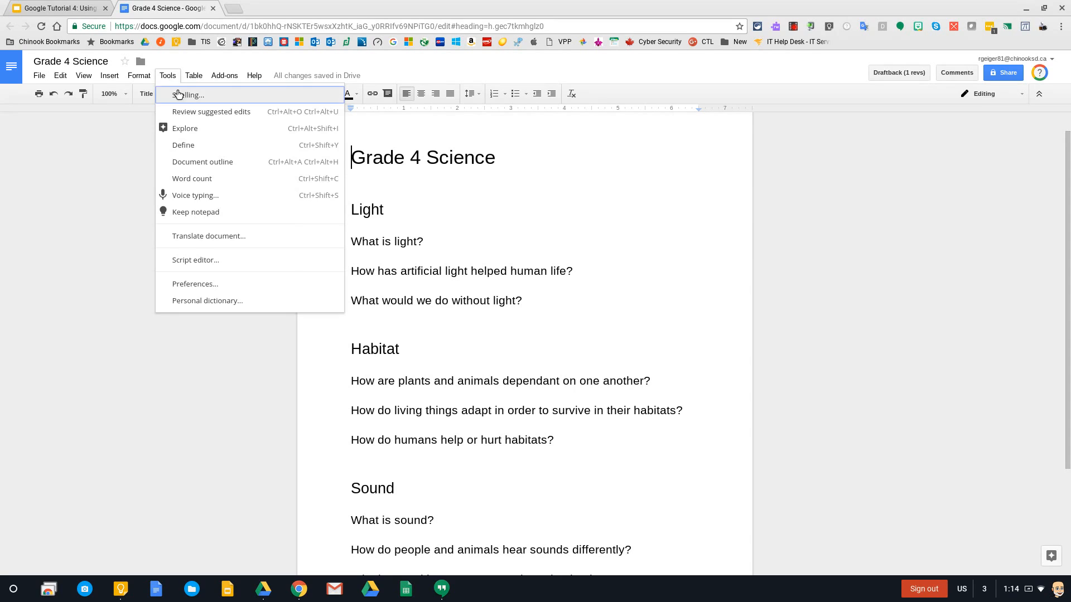
left_click(203, 162)
left_click(111, 342)
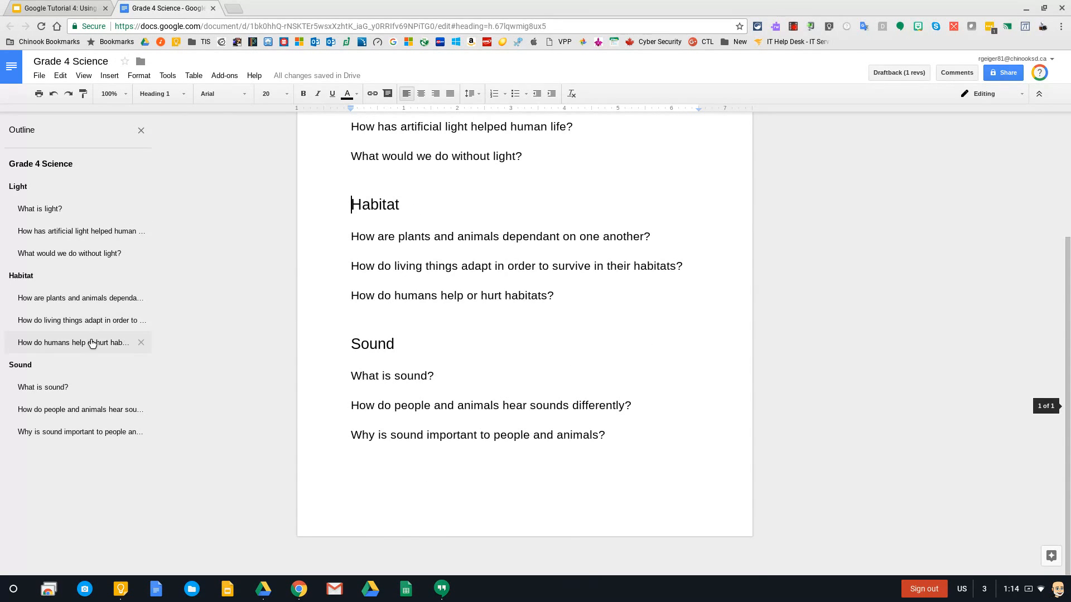
left_click(87, 410)
left_click(69, 166)
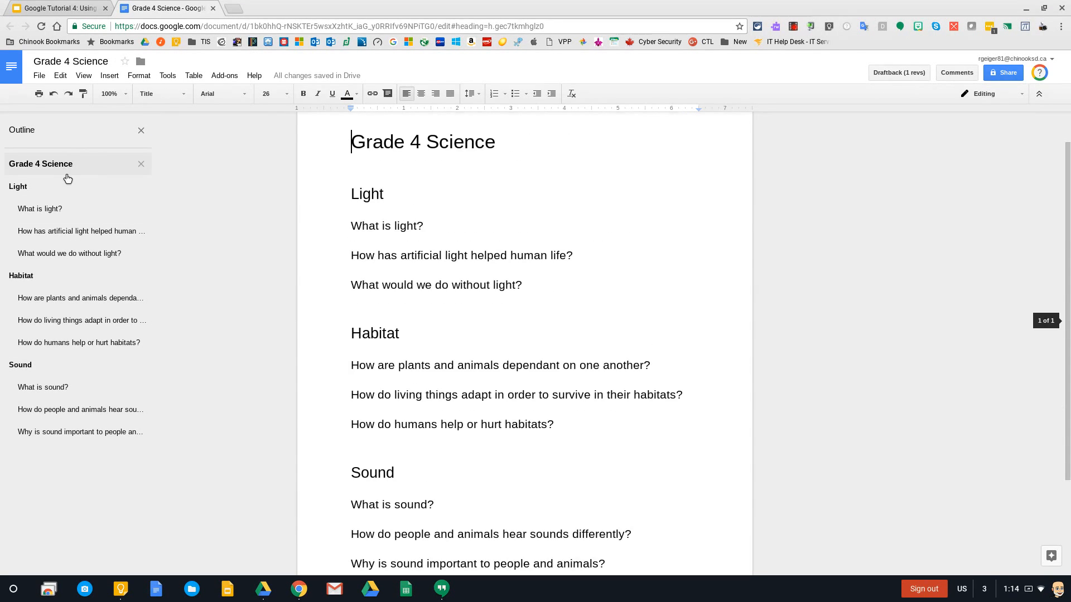
scroll(289, 291, "up", 1)
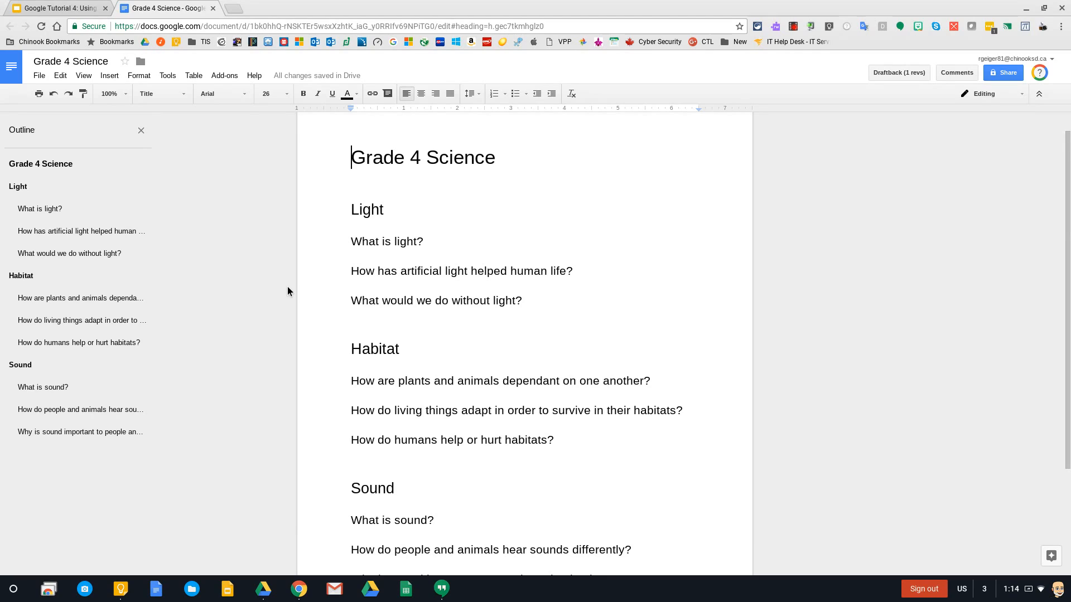
Close the document outline and insert a page break directly before the Habitat heading
left_click(141, 131)
left_click(352, 350)
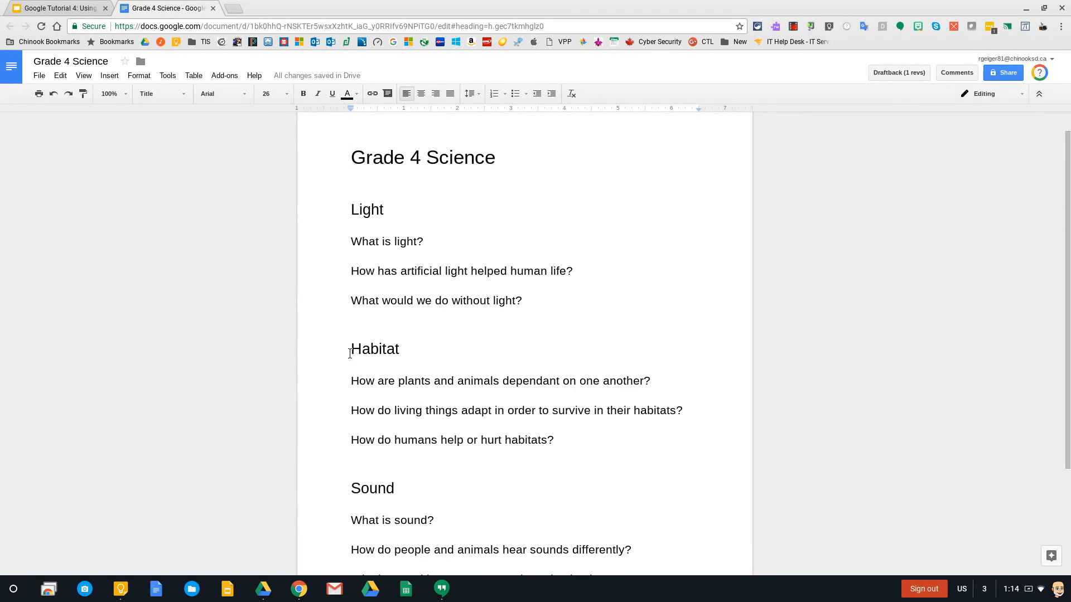
key("ctrl+Return")
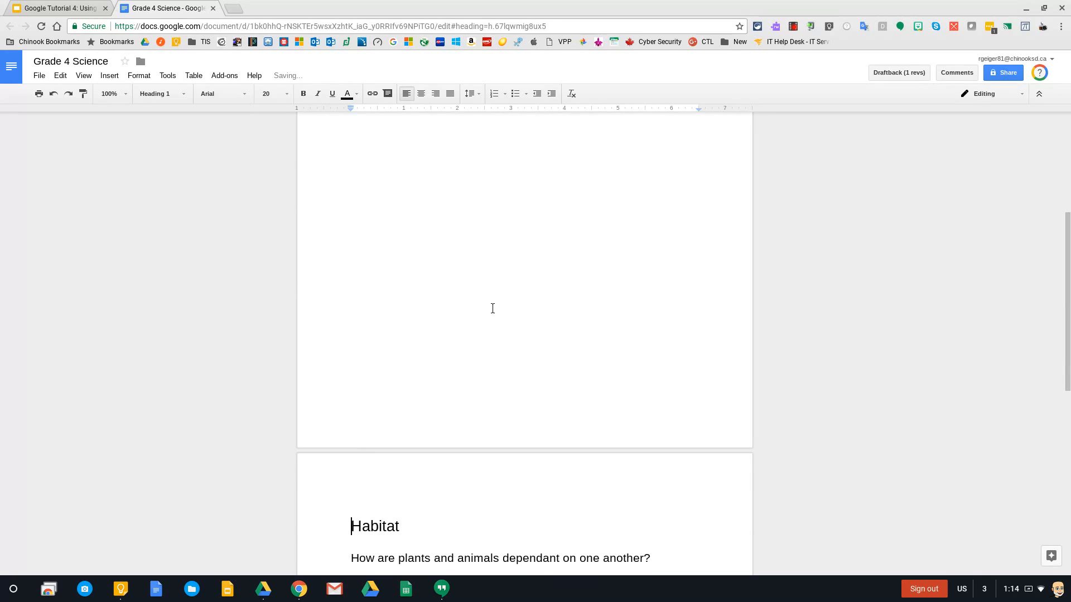
Insert a page break directly before the Sound heading
scroll(492, 309, "down", 9)
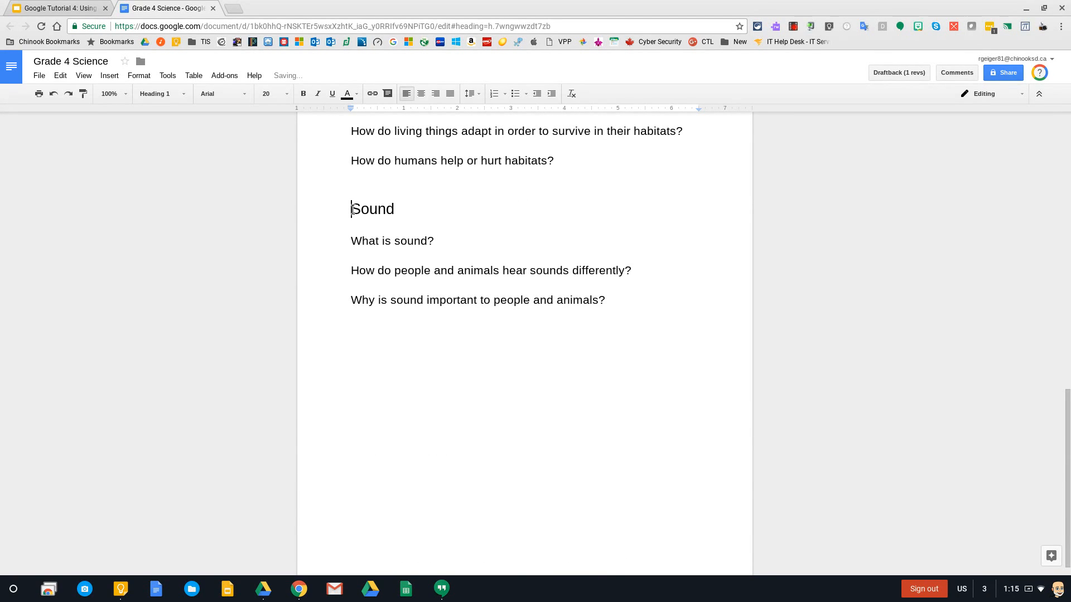
key("ctrl+Return")
scroll(380, 203, "up", 20)
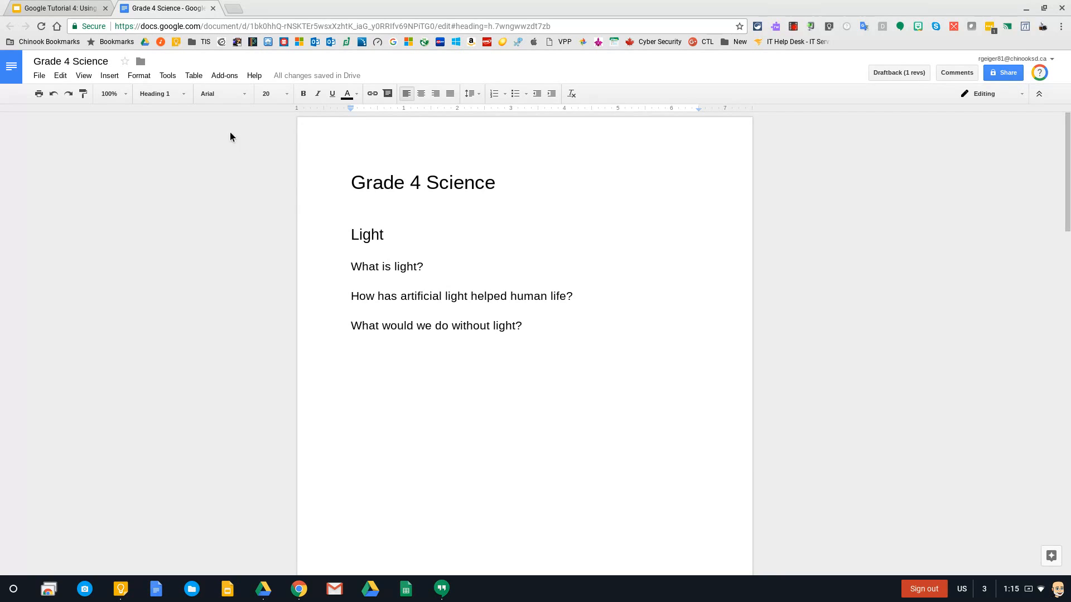
Show the document outline and use it to jump to "What is sound?", the first Habitat question, the Light questions and back to the title
left_click(193, 75)
left_click(167, 75)
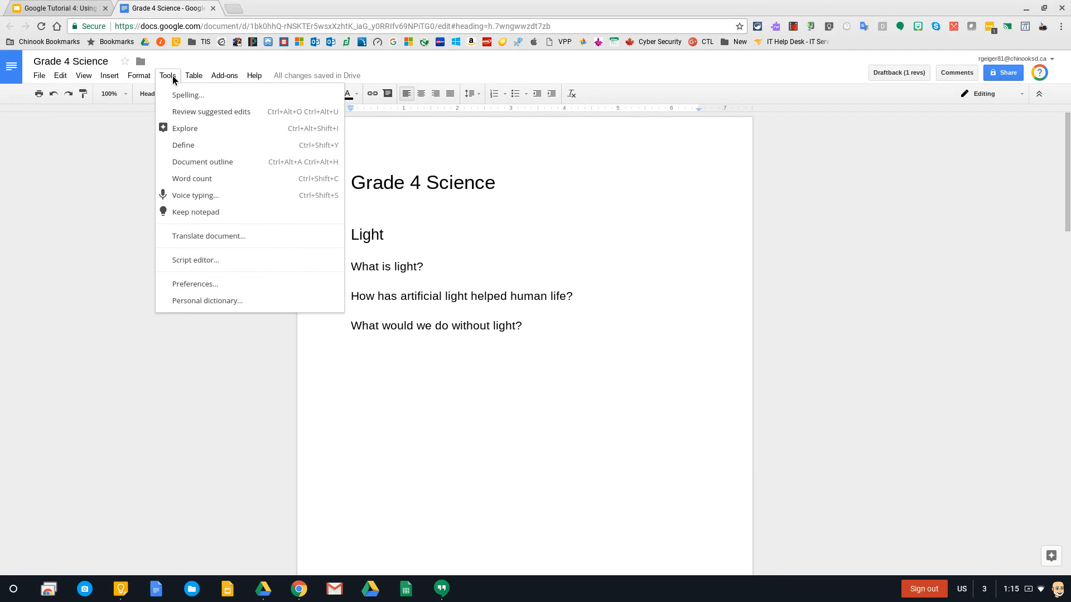
left_click(190, 162)
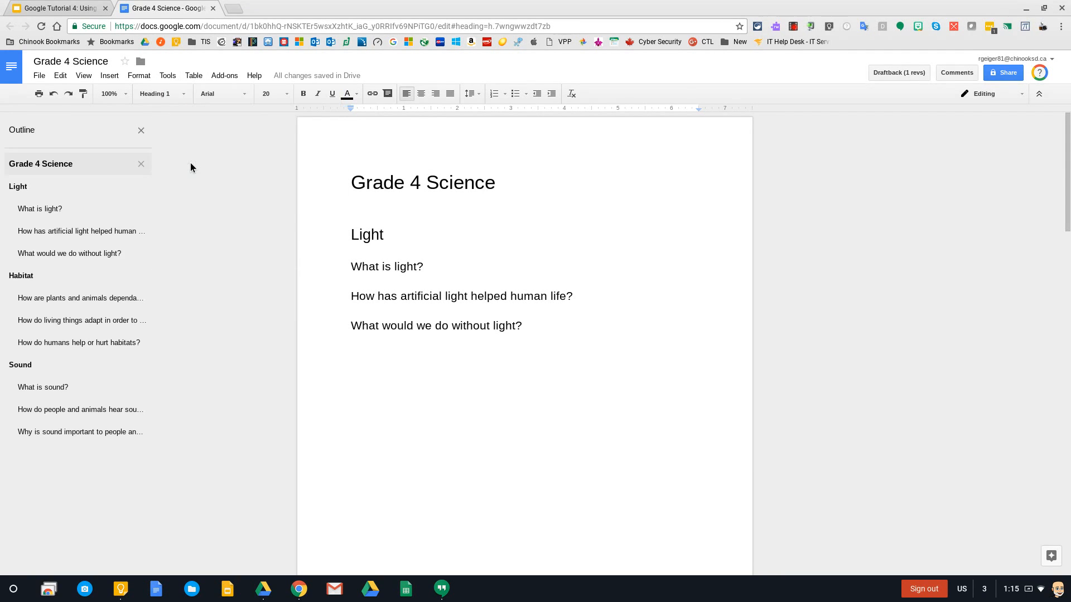
left_click(51, 391)
left_click(49, 295)
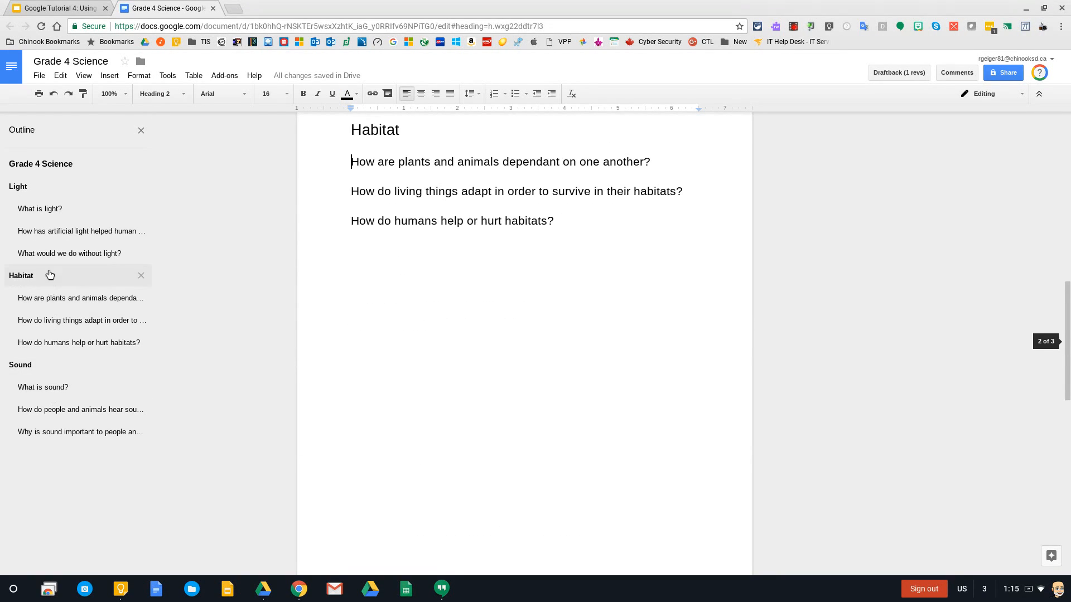
left_click(47, 227)
left_click(43, 209)
left_click(50, 166)
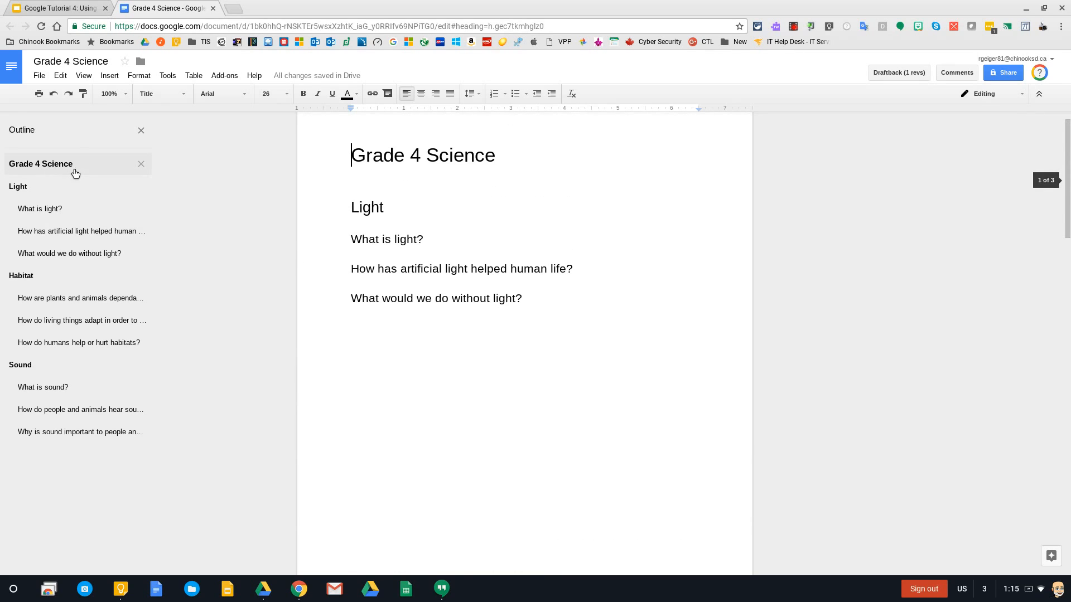
Insert a table of contents with page numbers on the blank line between the Grade 4 Science title and the Light heading
scroll(380, 240, "up", 1)
left_click(371, 205)
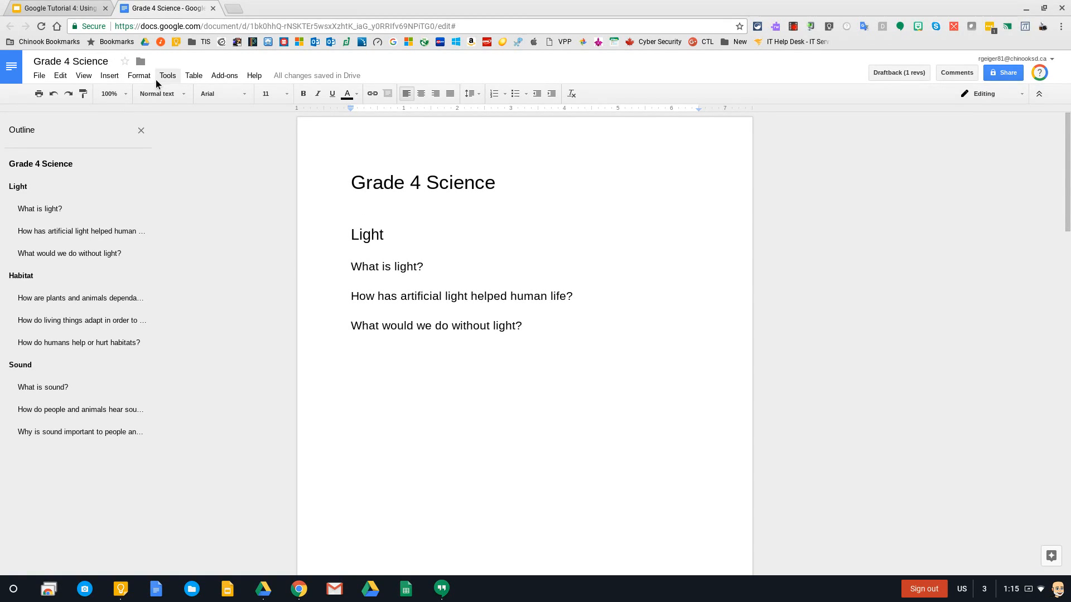
left_click(110, 77)
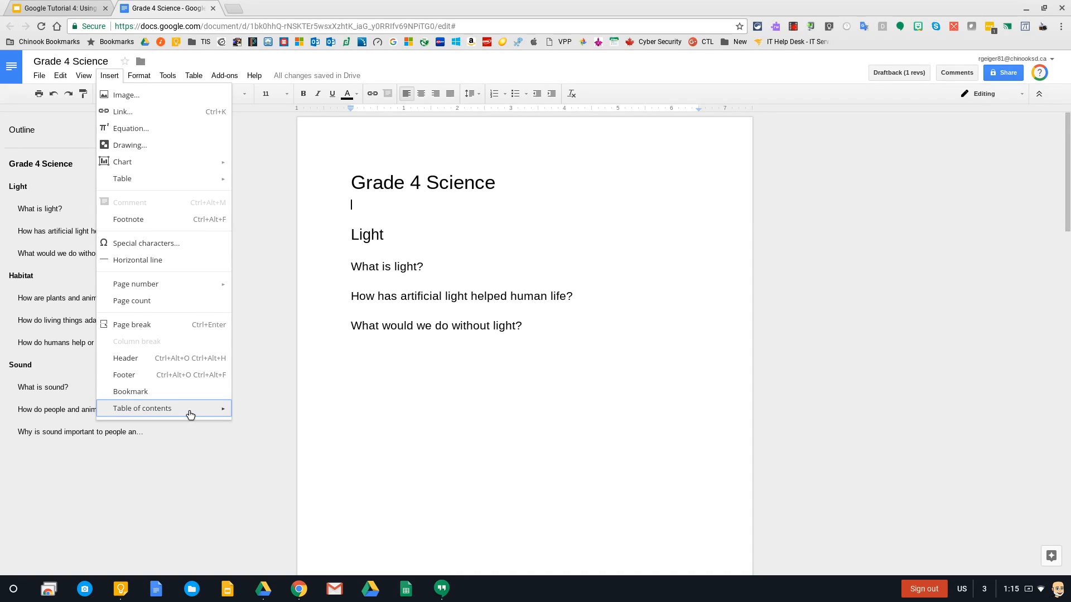
mouse_move(190, 414)
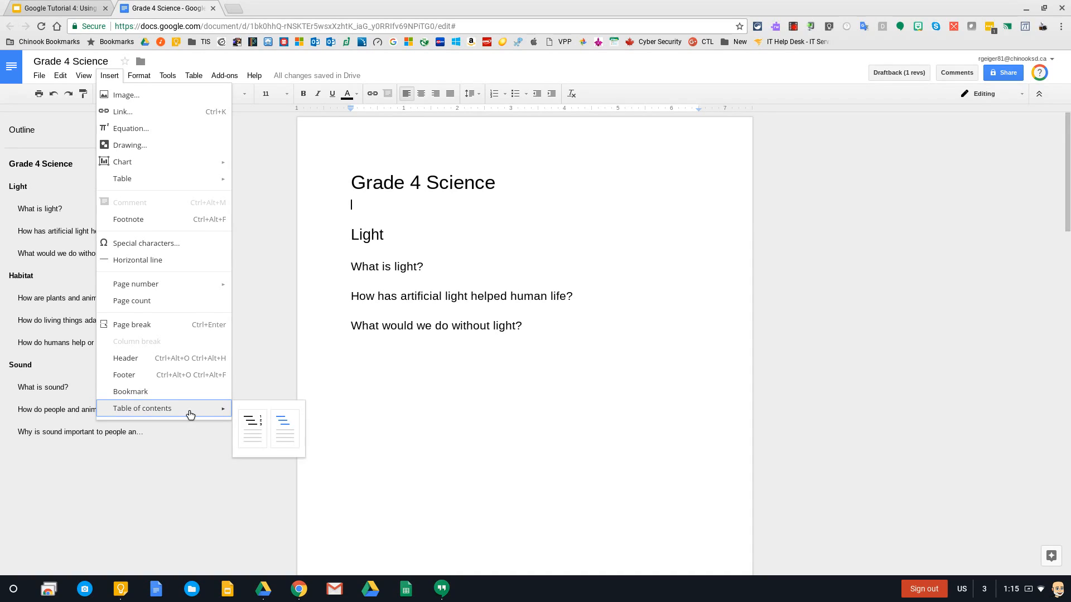
left_click(253, 425)
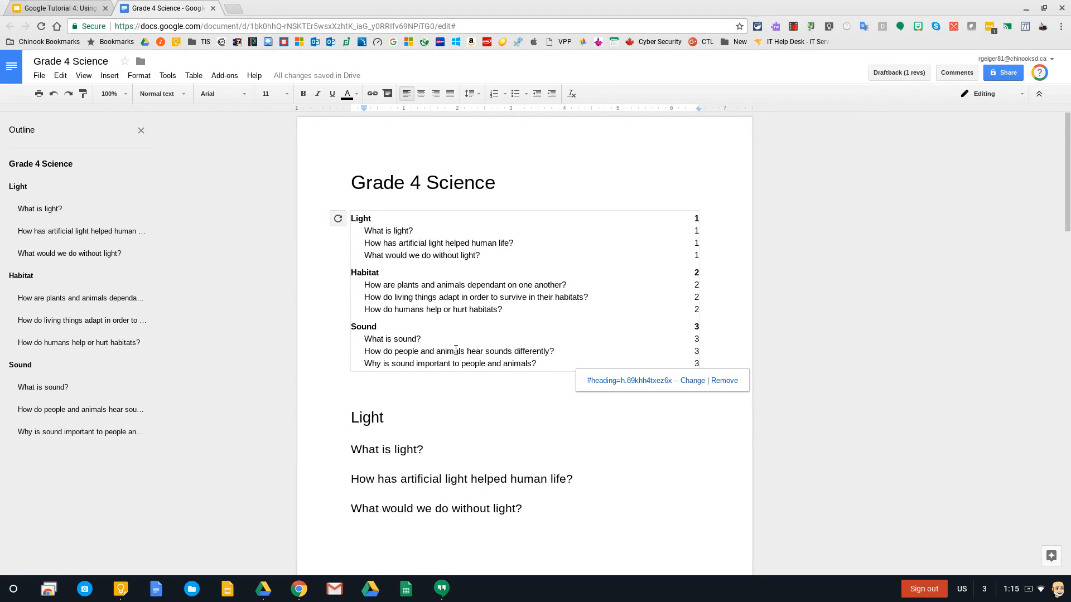
left_click(529, 418)
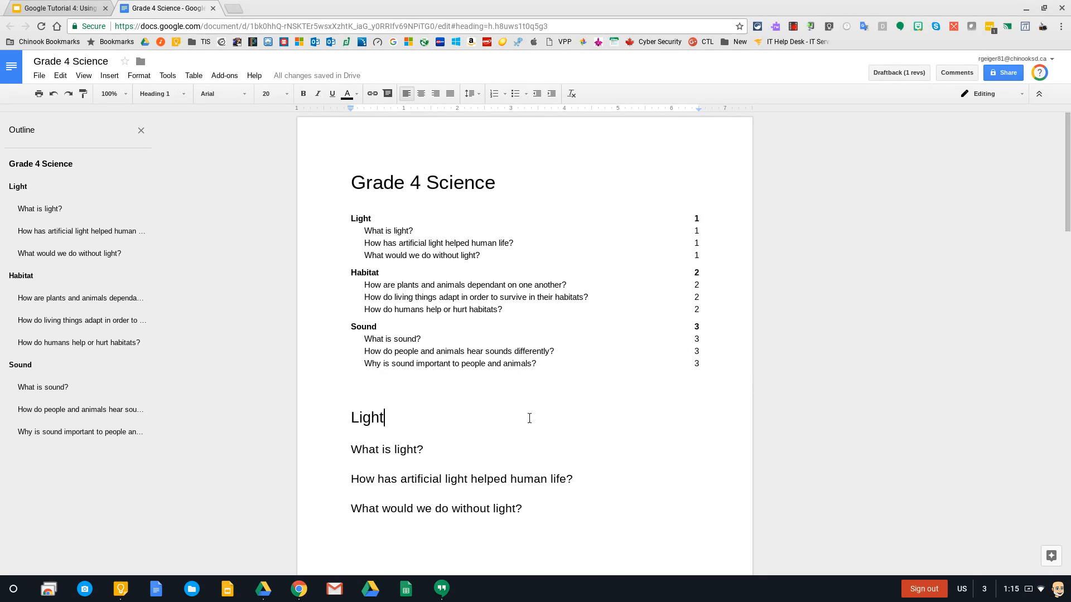
Insert one more page break directly before the Habitat heading and another directly before the Sound heading
scroll(496, 396, "down", 6)
left_click(358, 451)
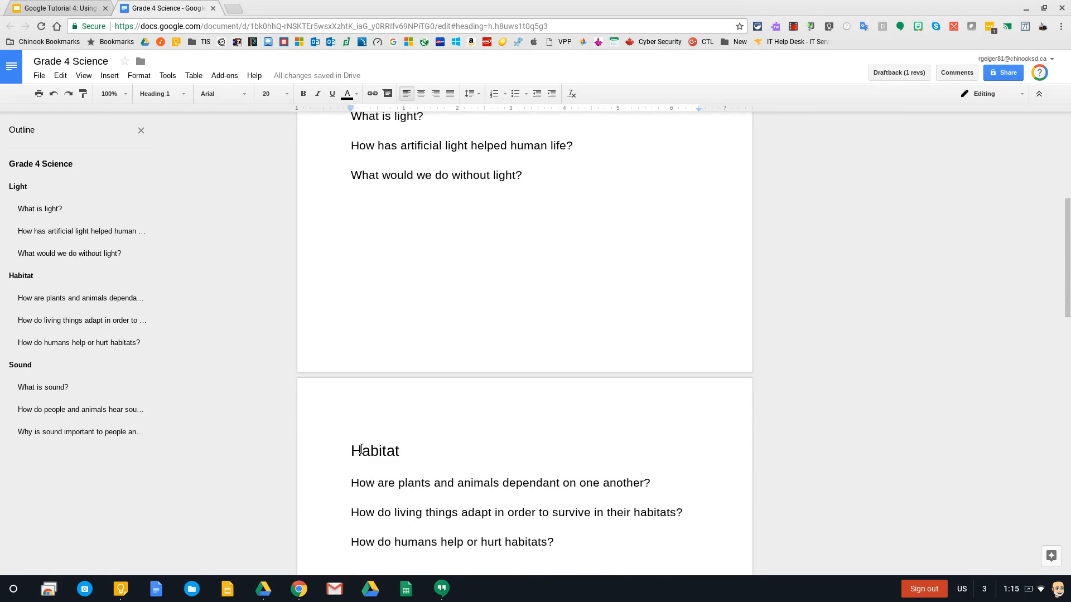
key("Home")
key("ctrl+Return")
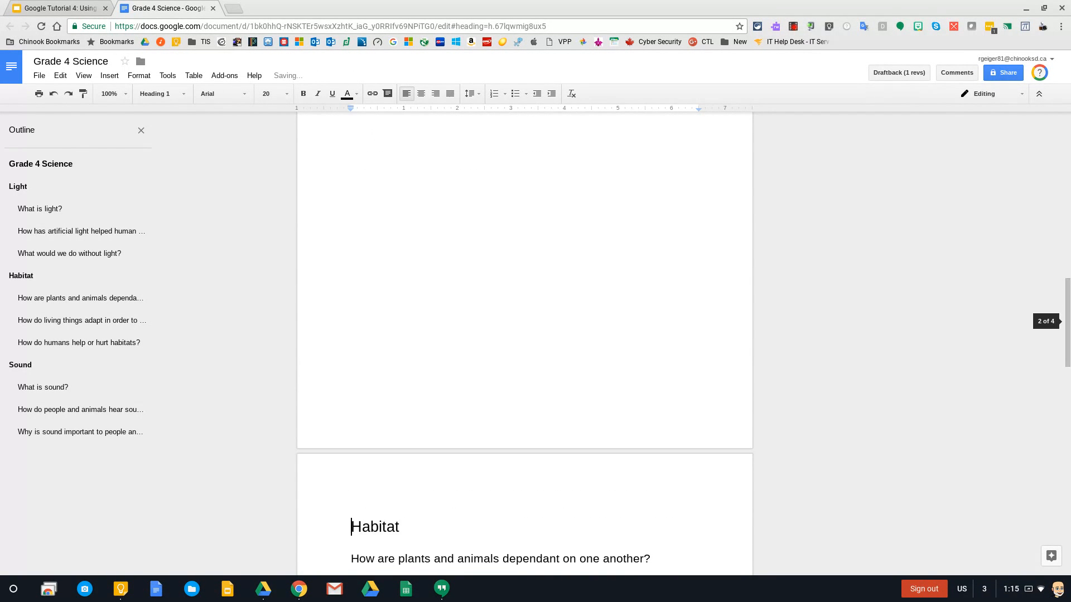
scroll(357, 453, "down", 12)
left_click(352, 418)
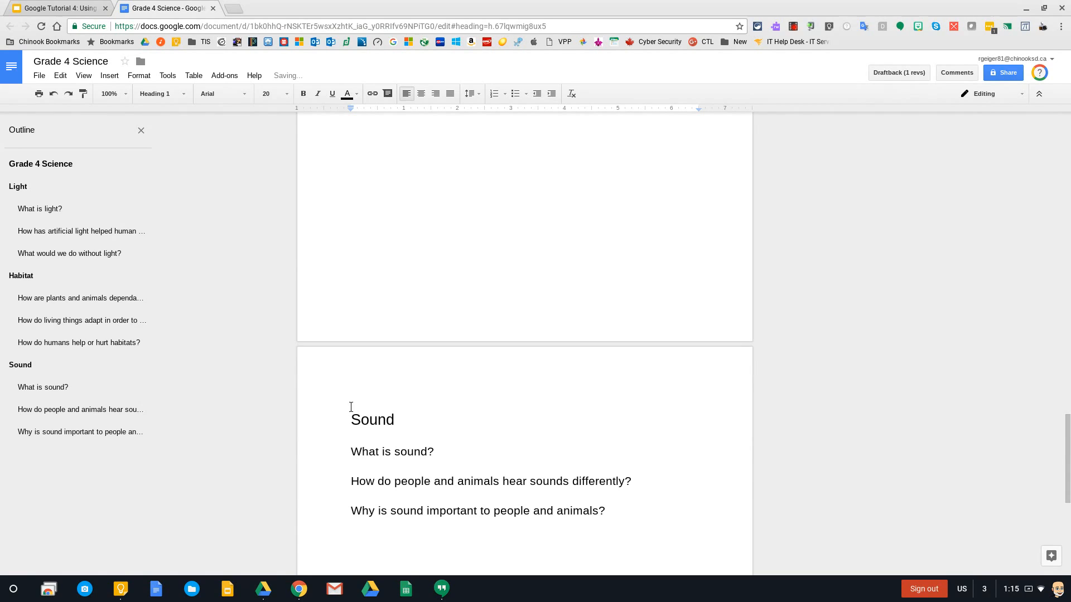
key("ctrl+Return")
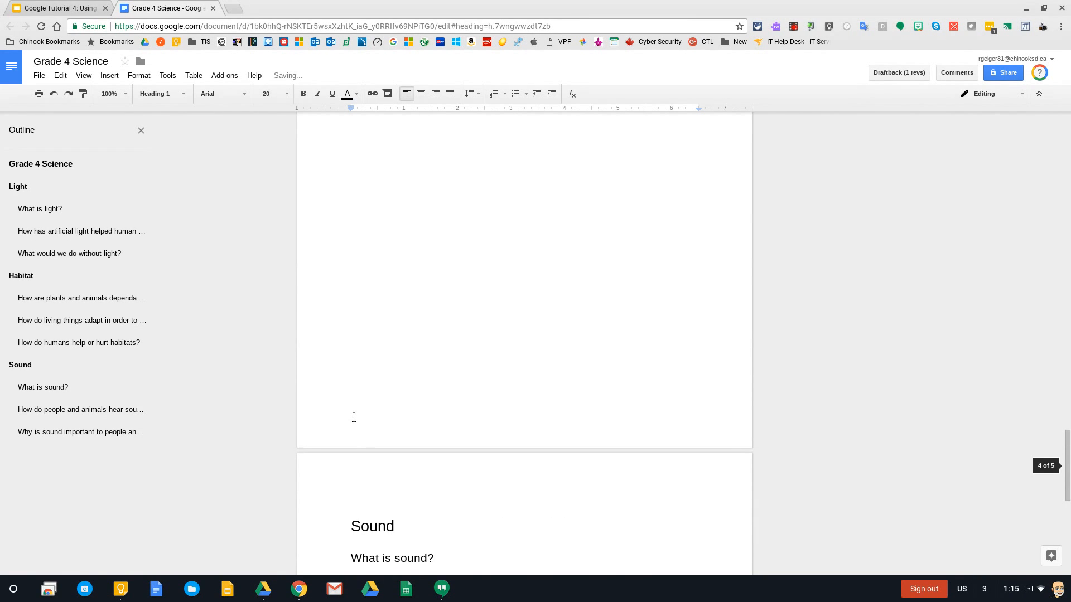
scroll(423, 378, "up", 1)
scroll(423, 378, "up", 20)
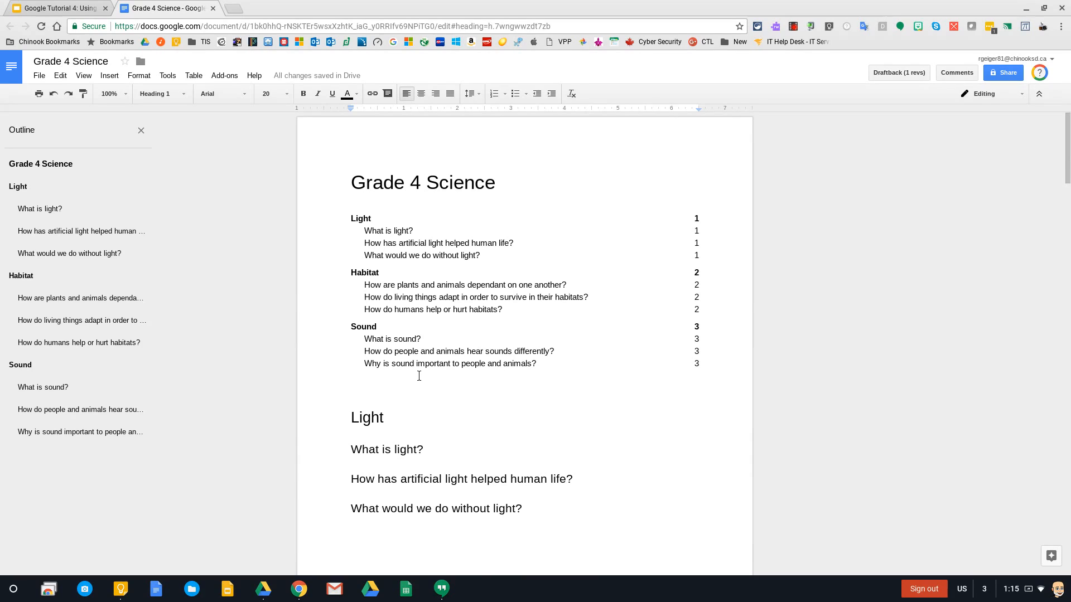
Set the zoom to 50% to look through the pages, and enlarge the view to 150% at the table of contents
left_click(123, 90)
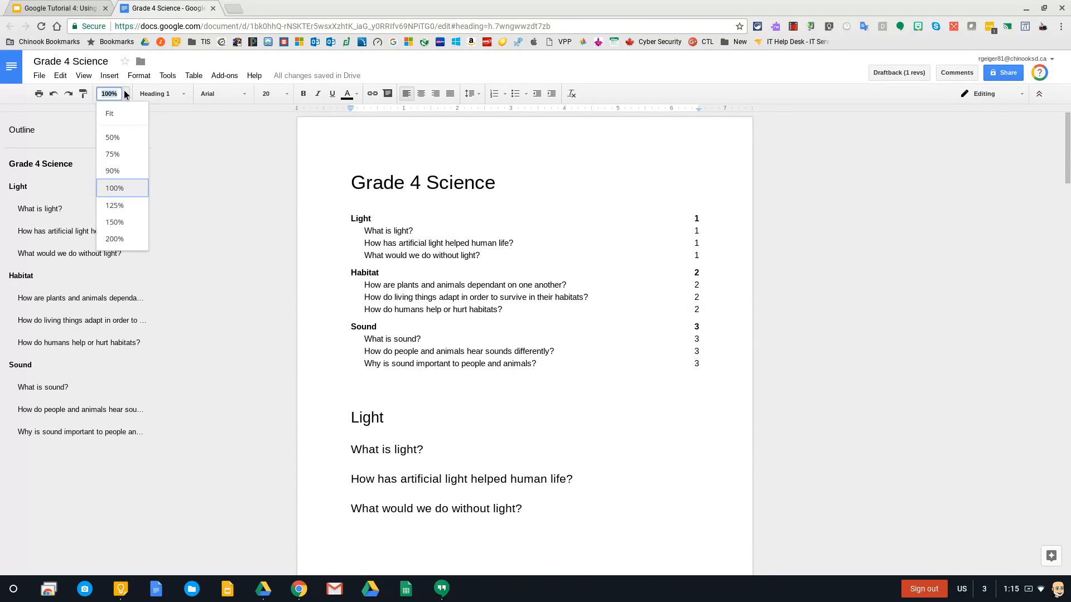
left_click(120, 138)
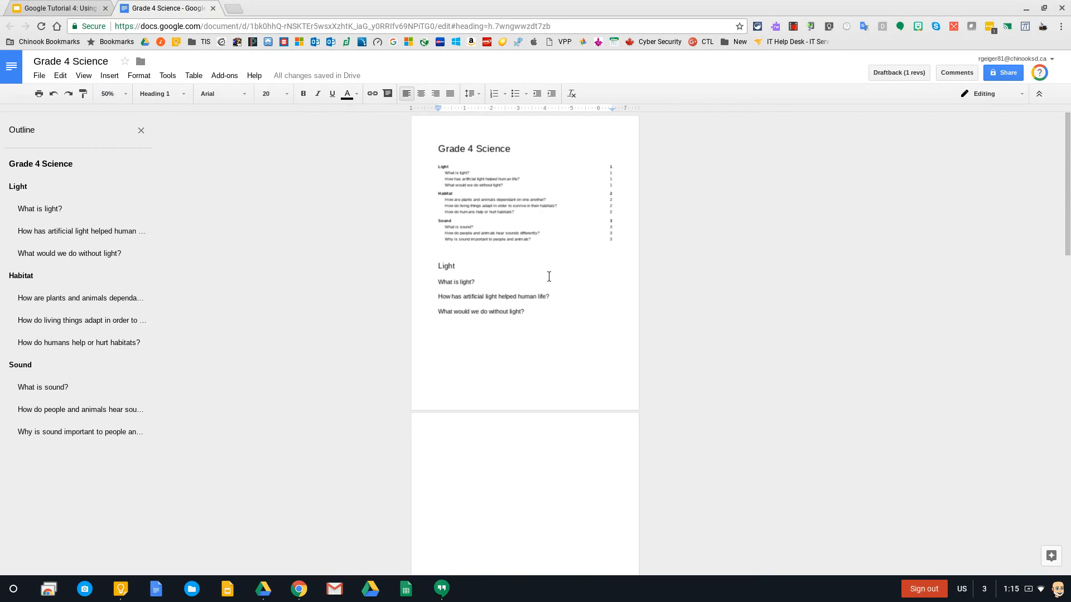
scroll(549, 281, "down", 15)
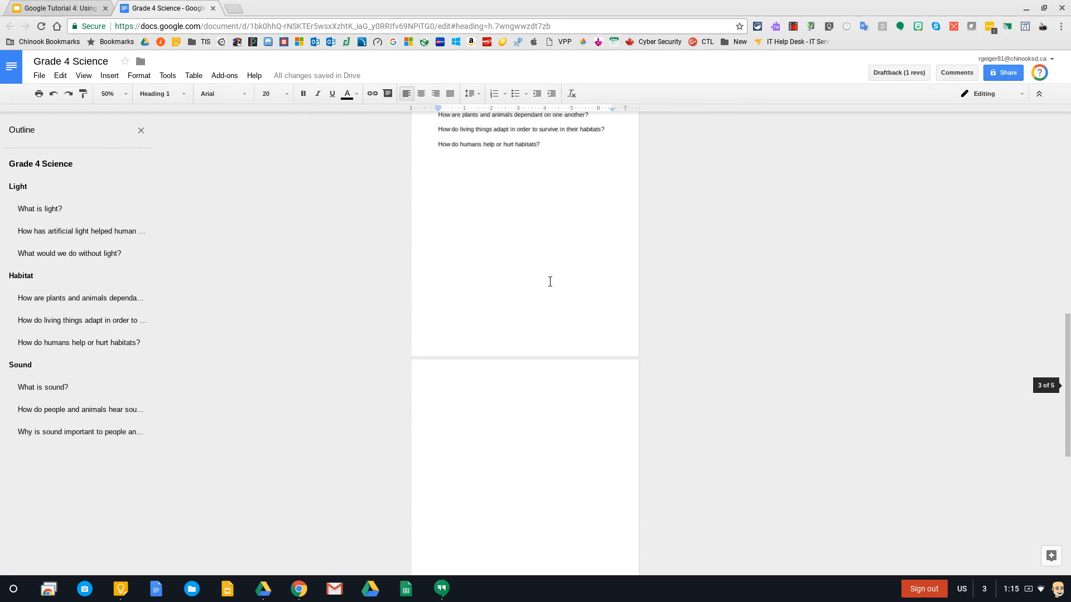
scroll(550, 281, "up", 15)
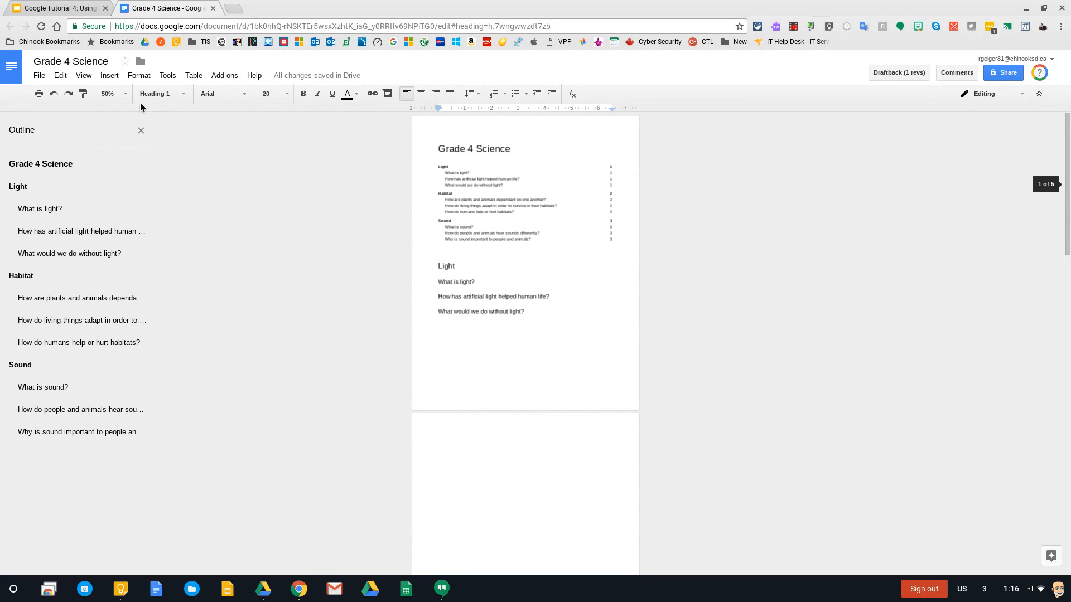
left_click(124, 93)
left_click(133, 223)
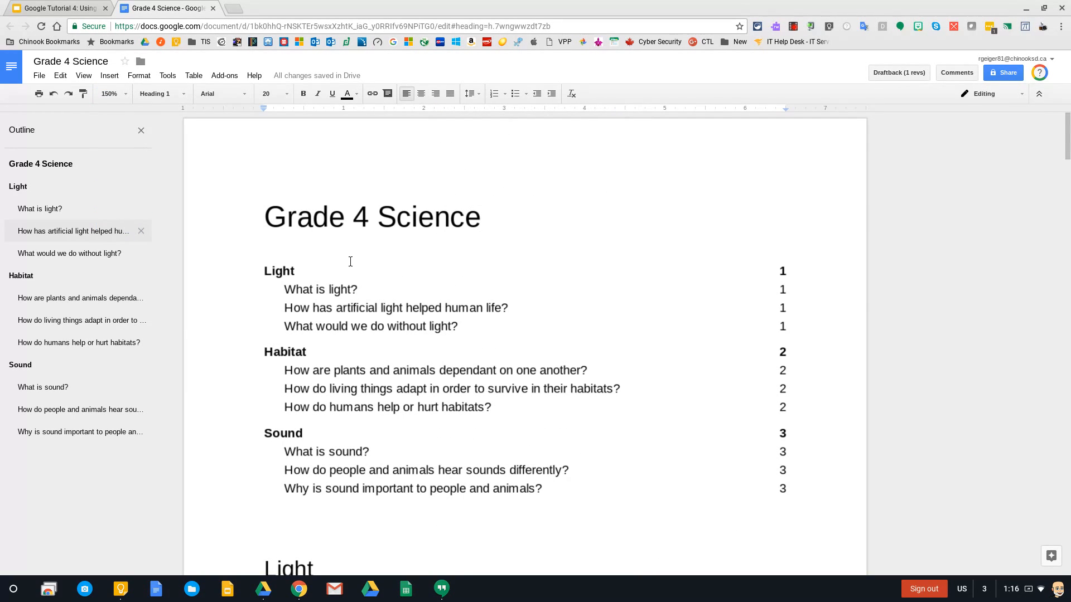
Update the table of contents to the current page numbers and set the zoom back to 100%
left_click(533, 323)
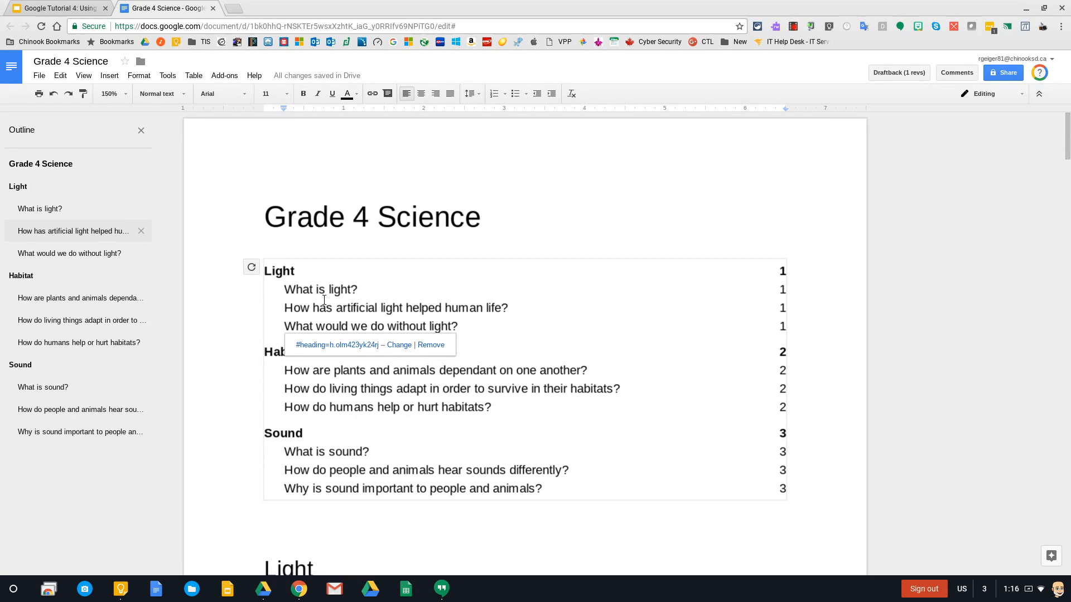
left_click(253, 268)
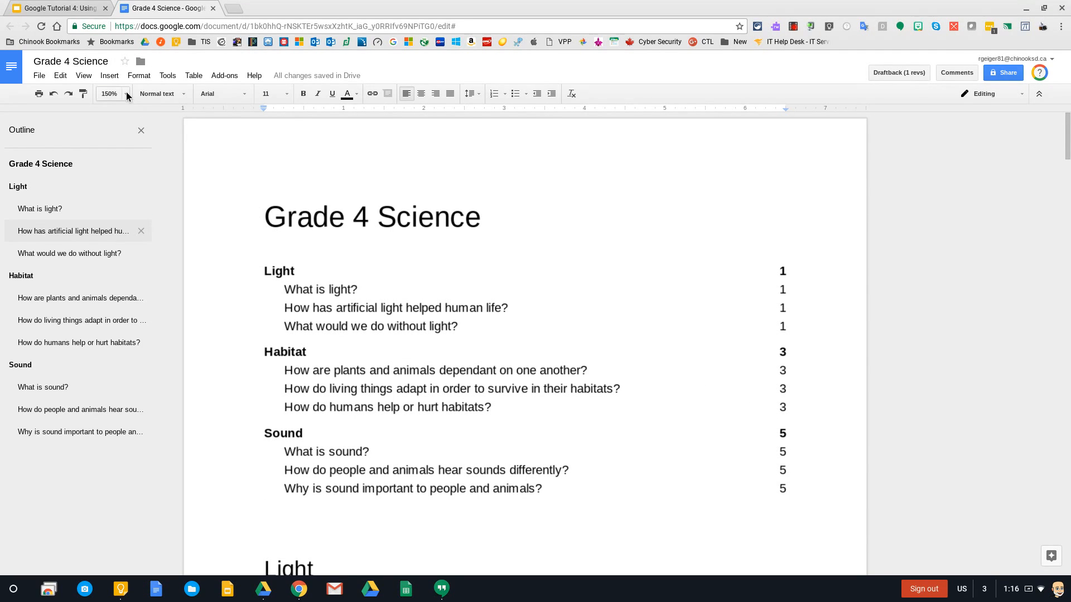
left_click(109, 94)
left_click(119, 192)
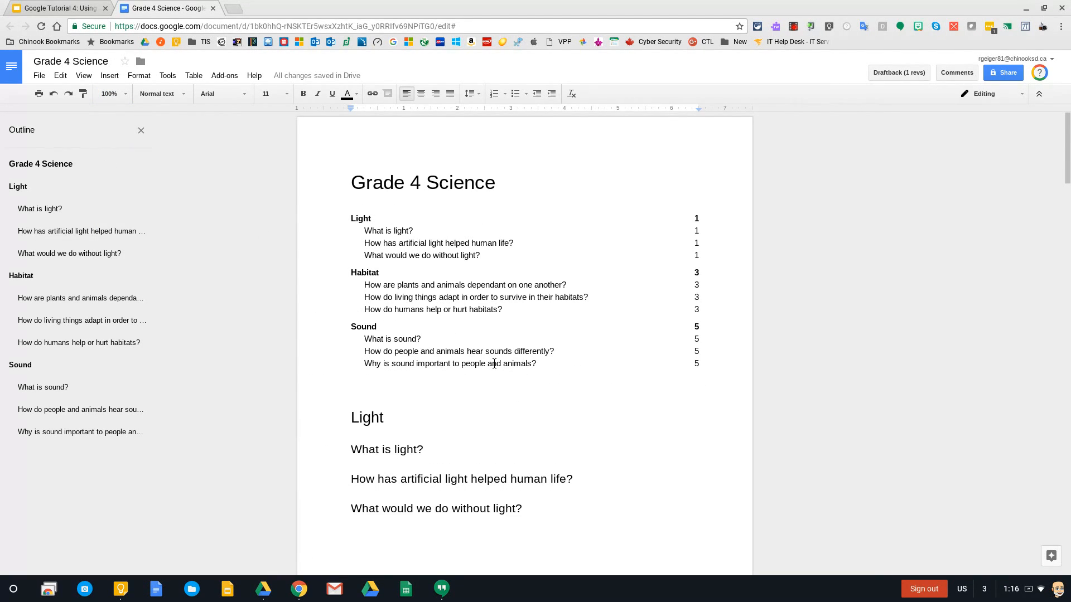
Delete the table of contents beneath the title and remove the page breaks between the Light questions and the Habitat heading
left_click(353, 366)
key("Delete")
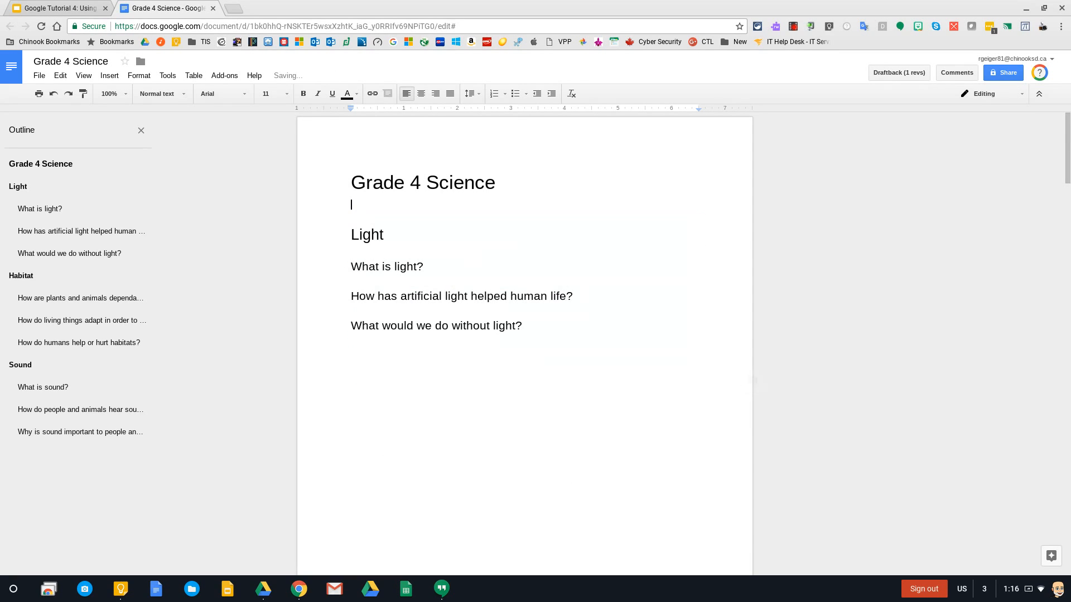
left_click(352, 374)
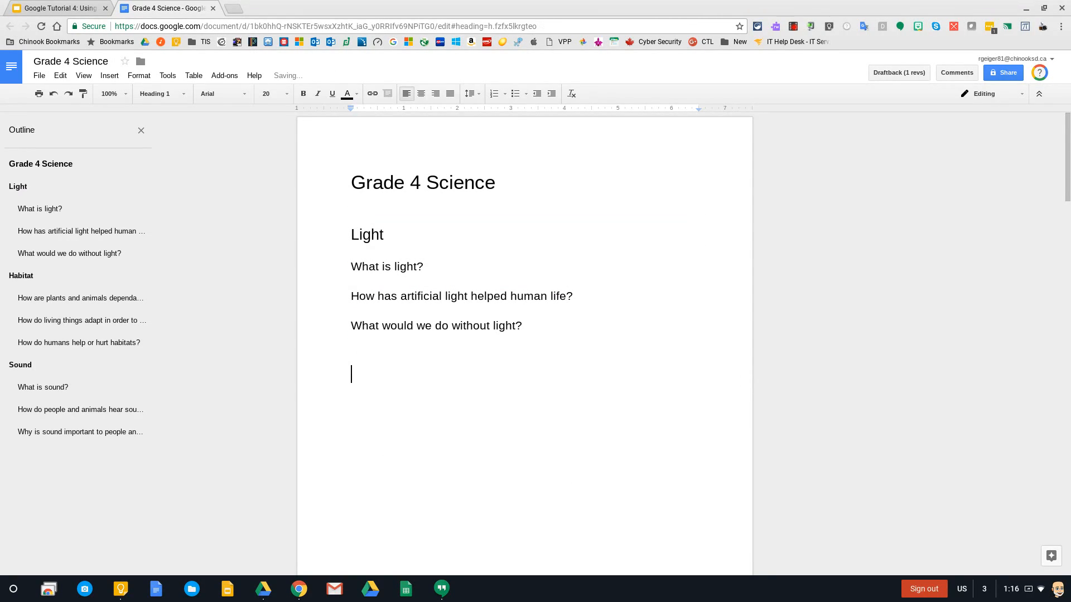
key("BackSpace")
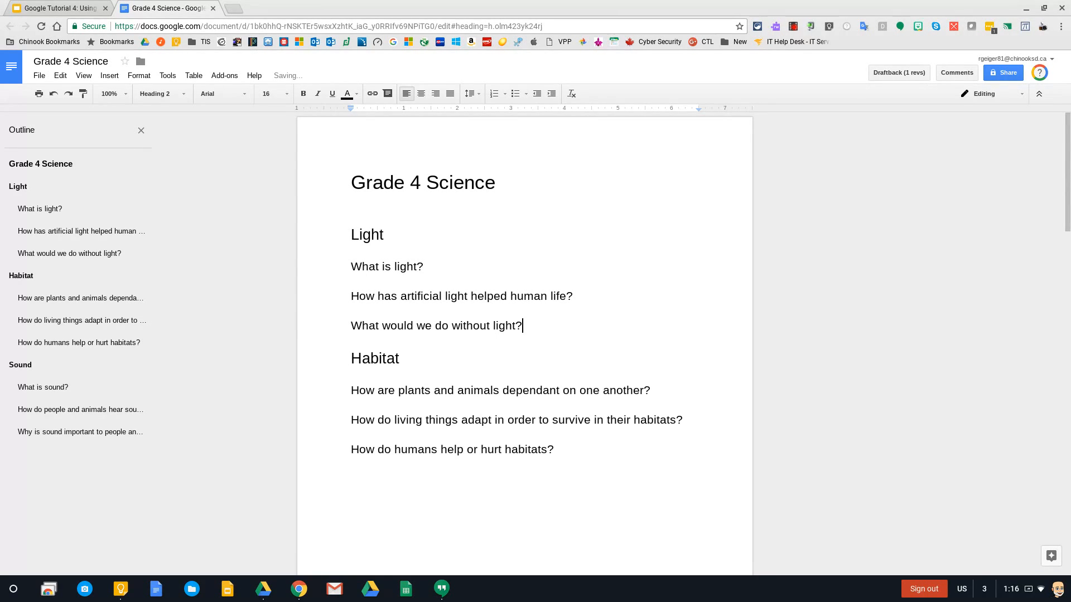
Remove the extra page break before the Sound section and add a blank line above the Habitat heading
scroll(358, 299, "down", 3)
left_click(357, 299)
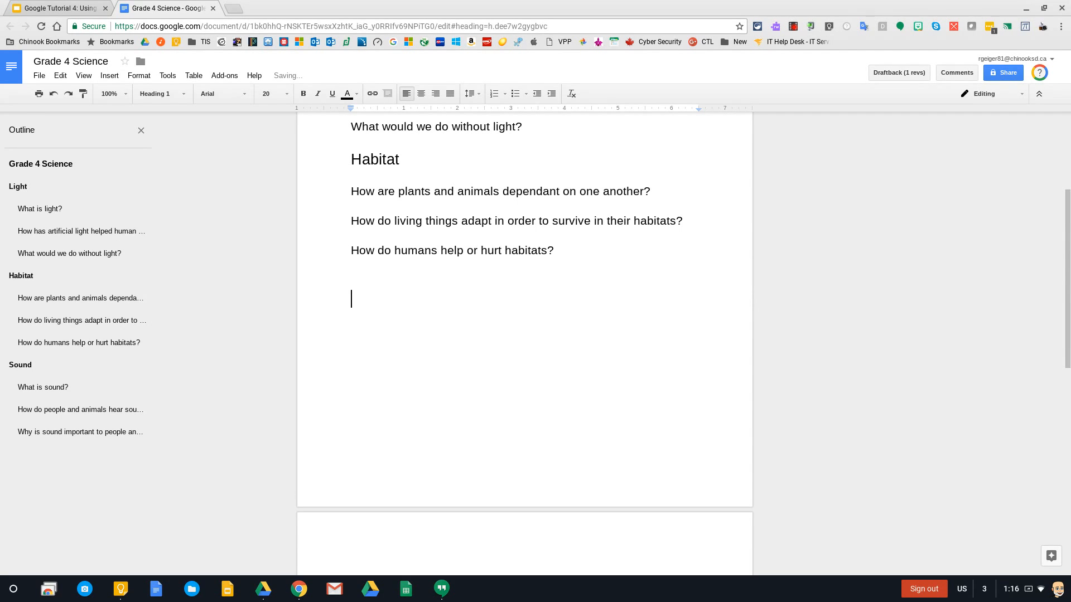
left_click(351, 220)
key("Return")
scroll(431, 283, "up", 1)
scroll(431, 283, "up", 2)
Use the outline to jump to the first Habitat question, the second Sound question and "What is light?", and check the section spacing
left_click(71, 301)
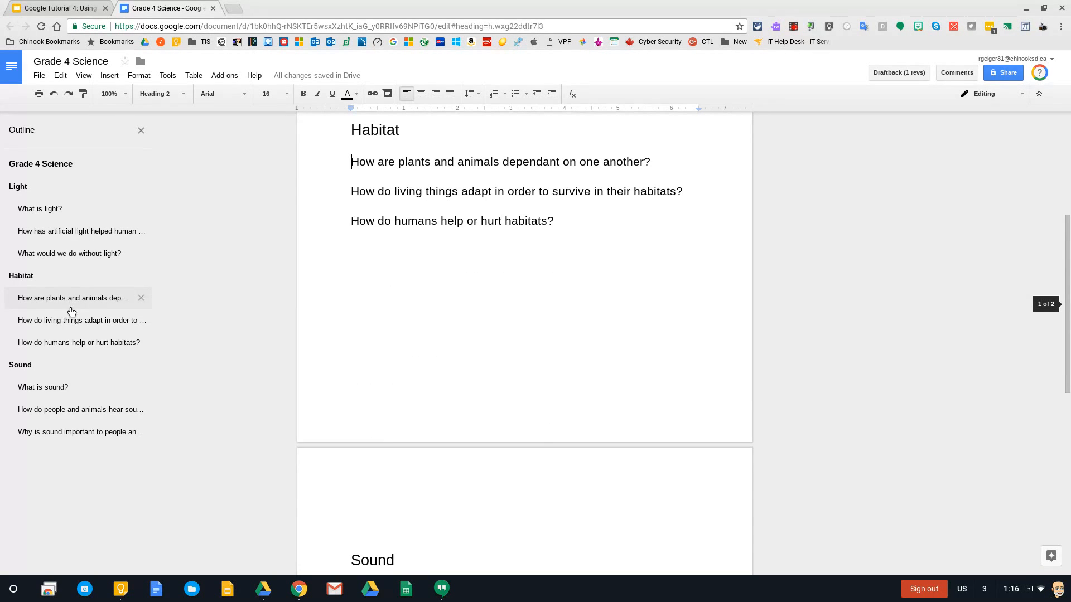
left_click(76, 409)
left_click(42, 211)
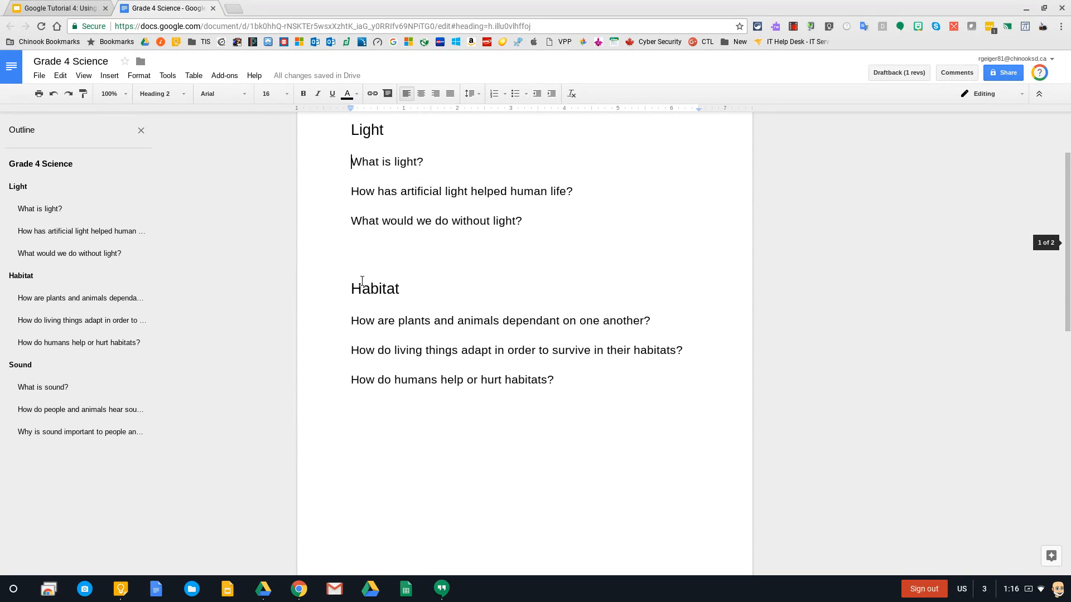
scroll(401, 246, "up", 2)
scroll(404, 249, "down", 2)
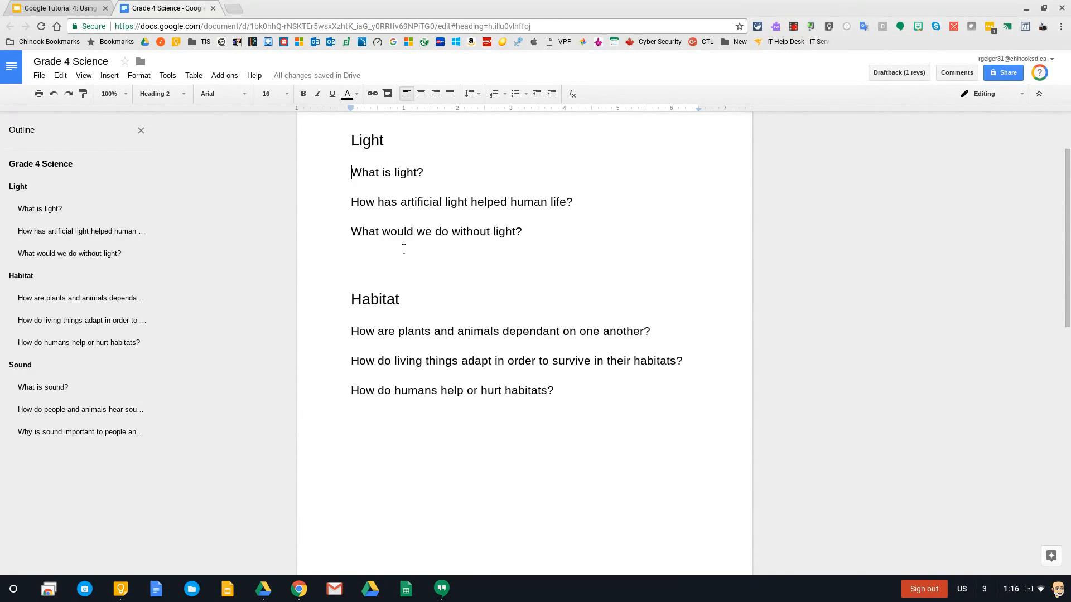
Delete the remaining page break after the Habitat questions and the blank line beneath the title, and jump to the Light heading
scroll(404, 249, "down", 1)
left_click(406, 395)
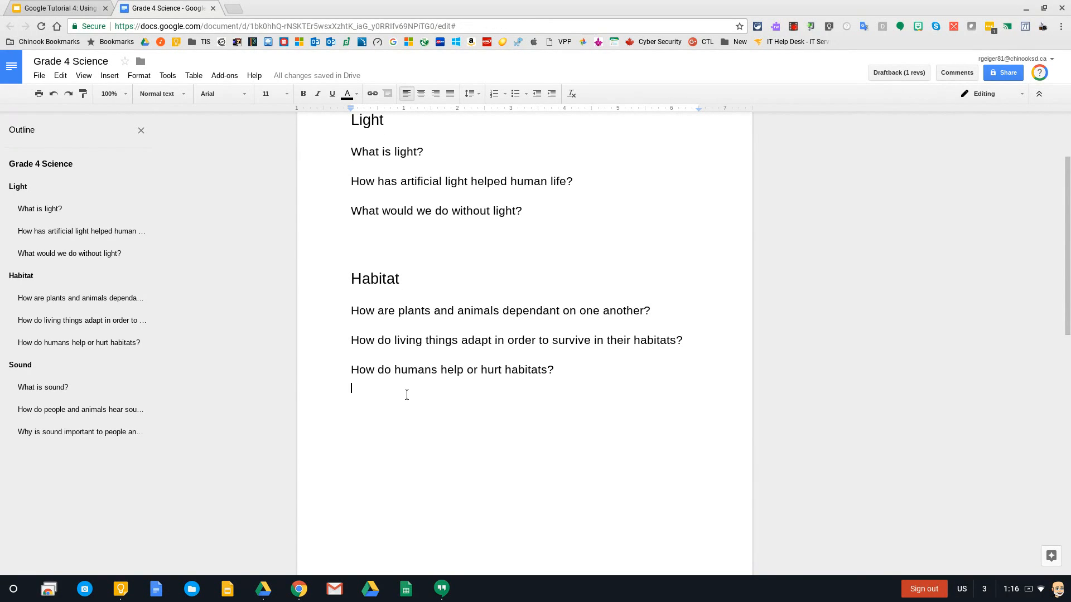
key("Delete")
scroll(441, 296, "up", 8)
left_click(389, 247)
left_click(17, 186)
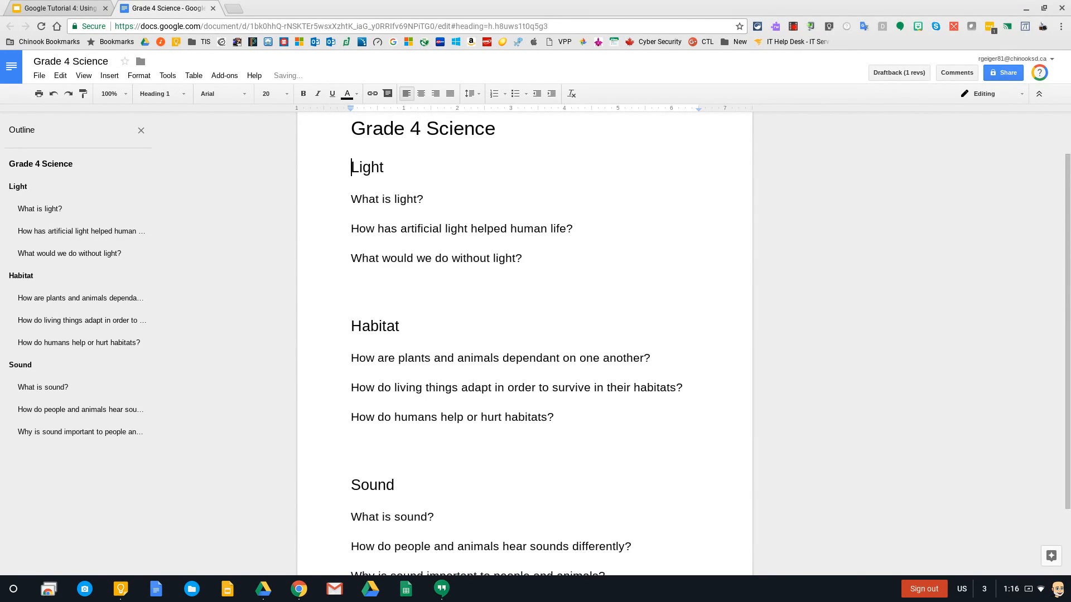
Set the document zoom to 75% so the whole page fits, and close the outline
left_click(126, 97)
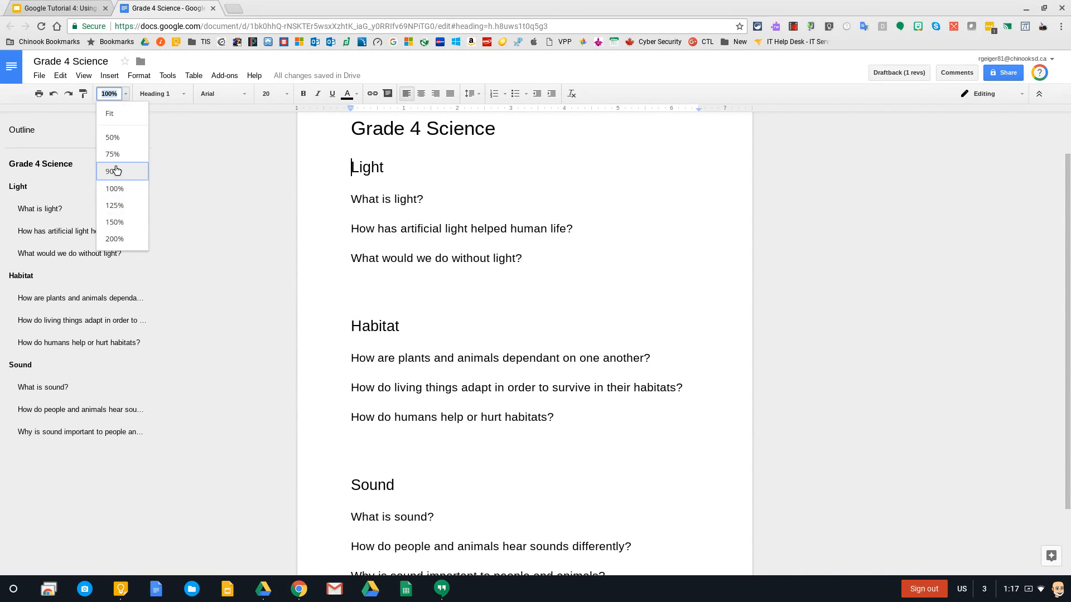
left_click(113, 170)
left_click(121, 96)
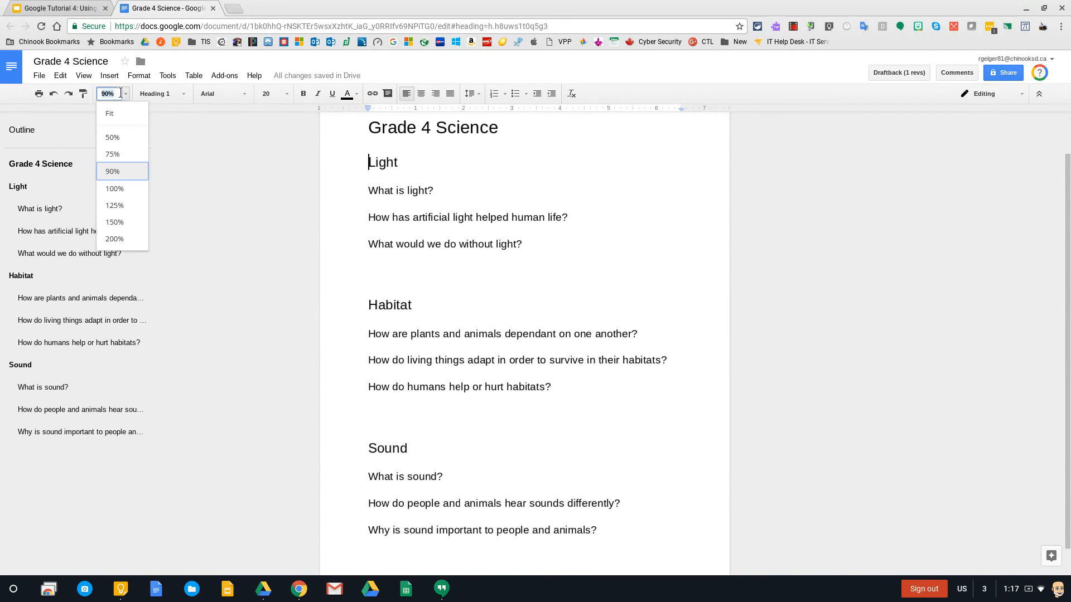
left_click(121, 151)
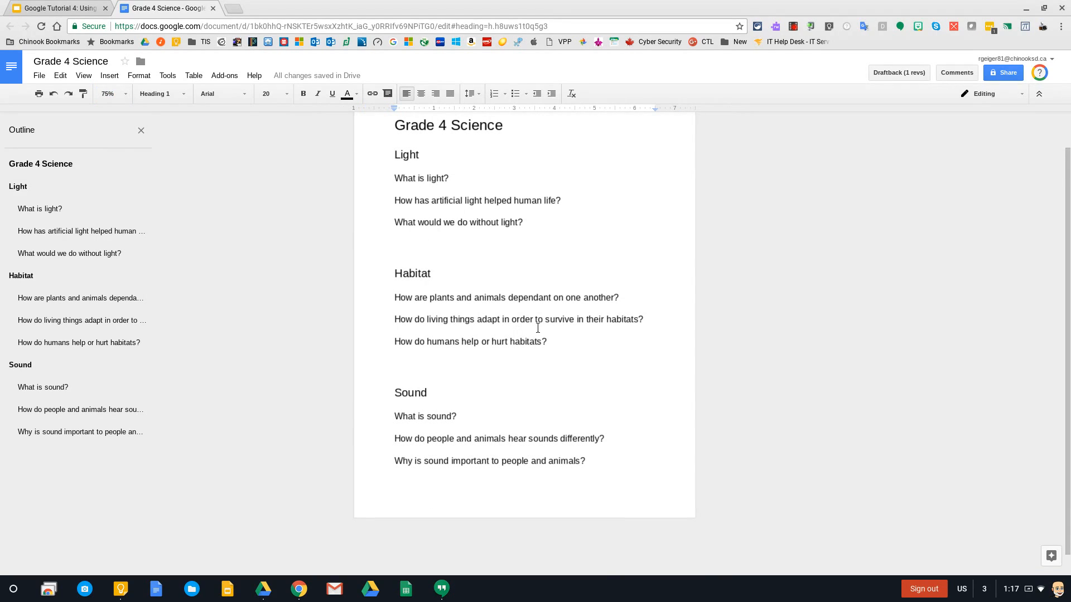
scroll(537, 327, "up", 1)
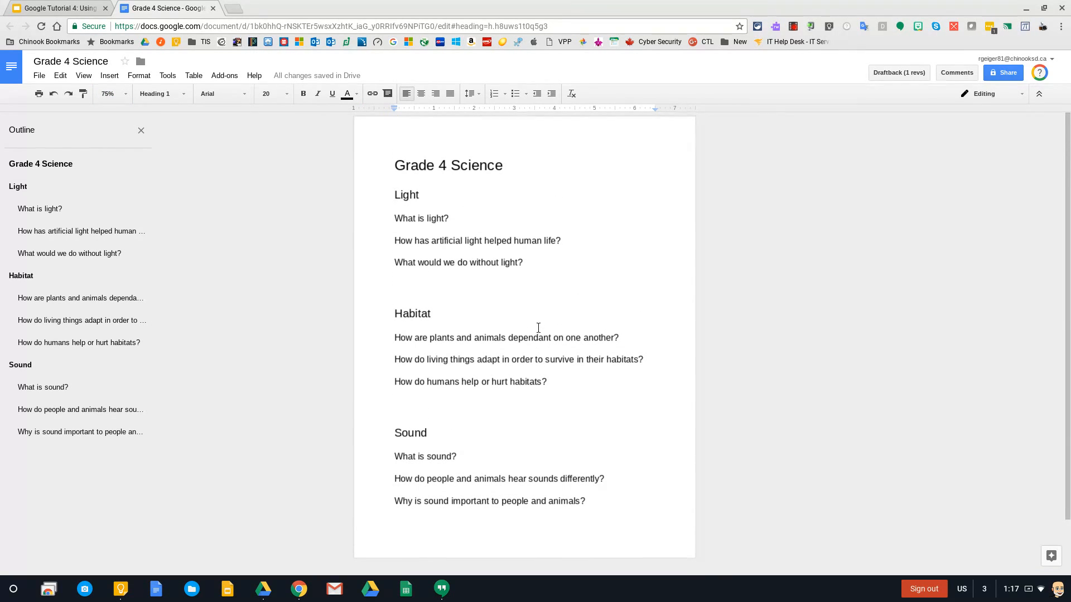
left_click(141, 131)
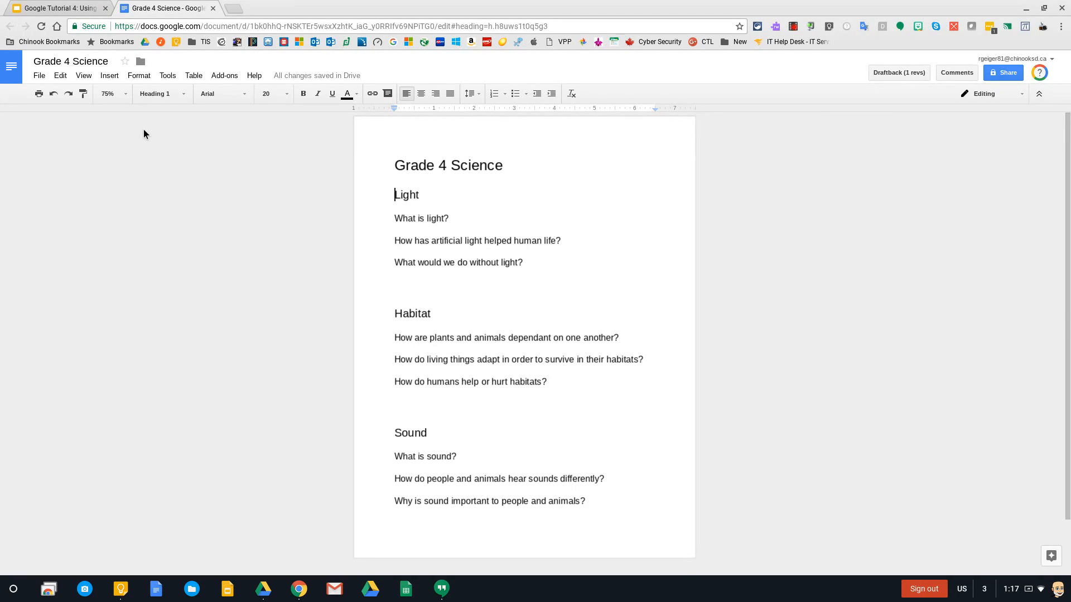
Format the Light heading in the Alfa Slab One font with an orange-red text colour
double_click(399, 189)
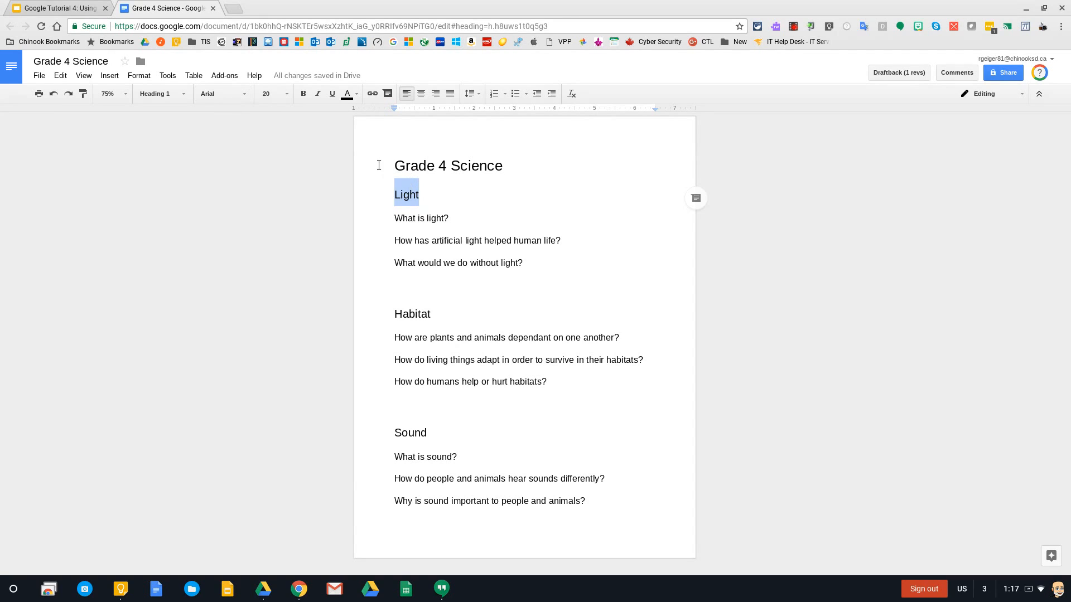
left_click(431, 194)
double_click(404, 196)
left_click(244, 94)
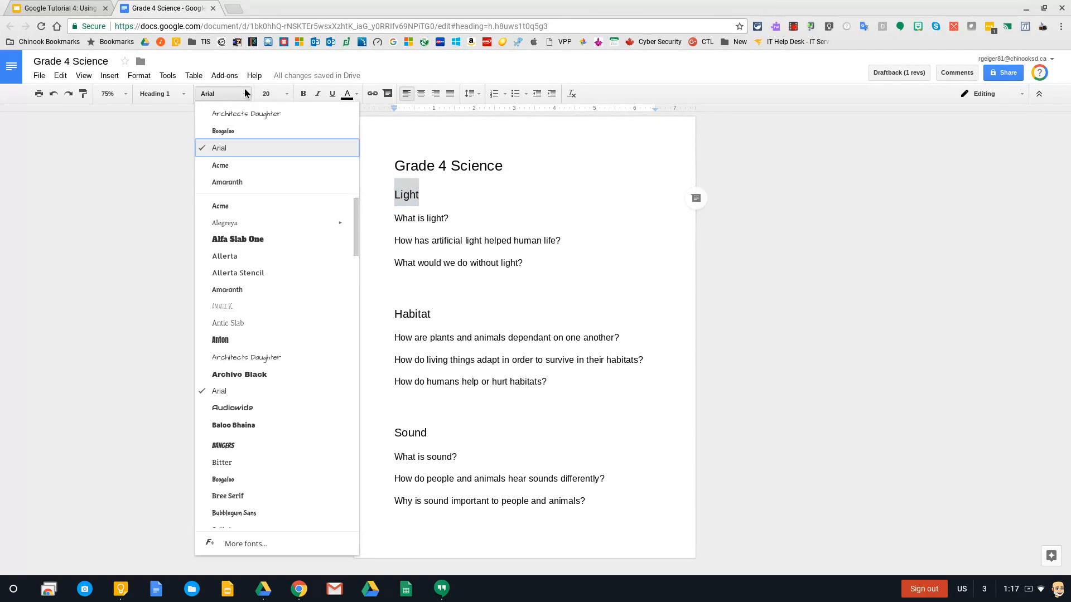
left_click(259, 238)
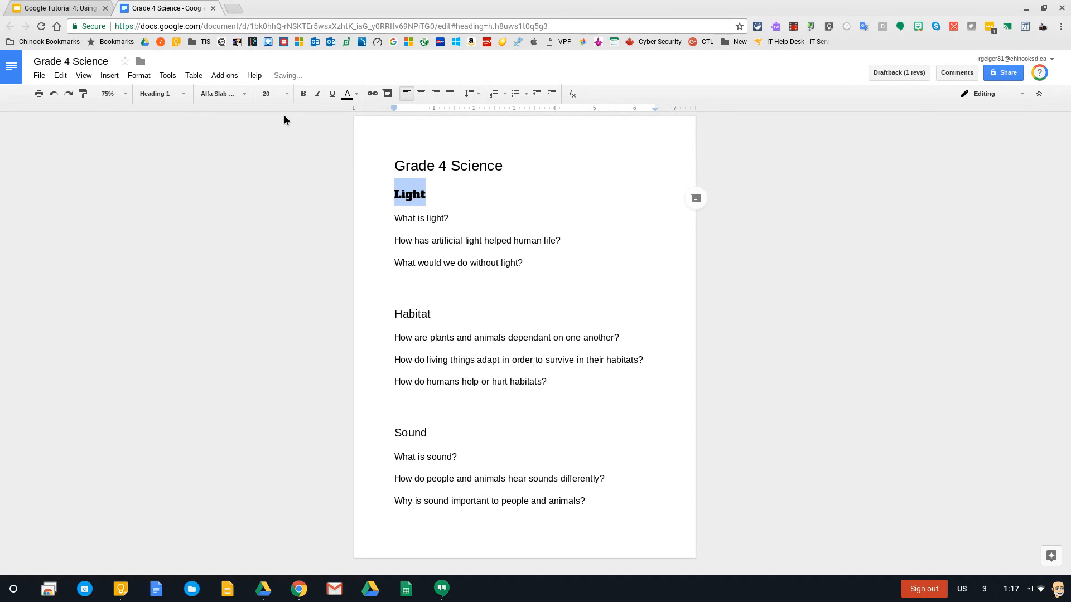
left_click(353, 96)
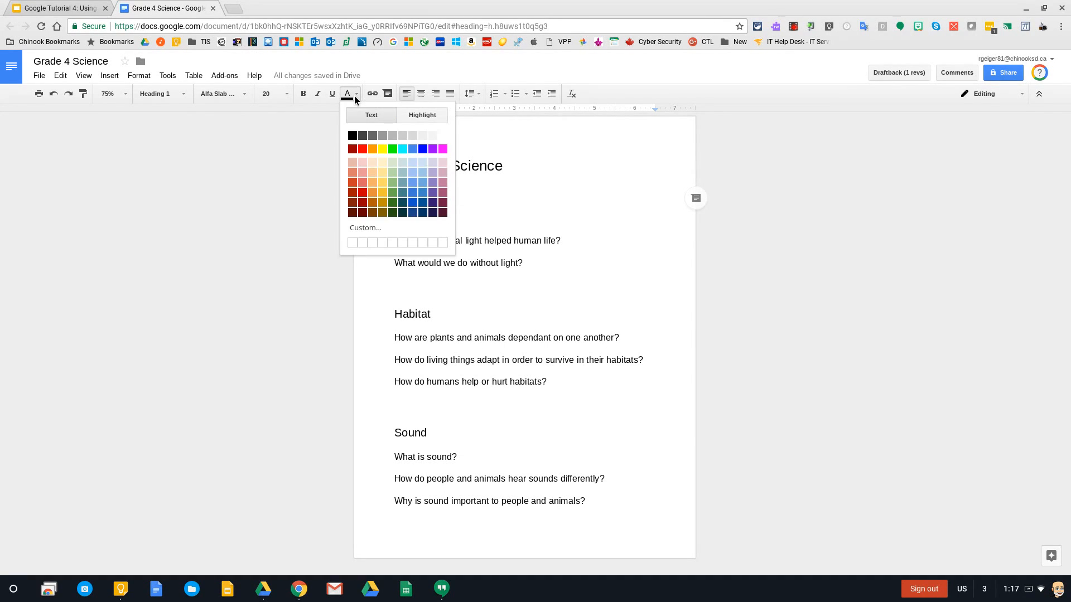
left_click(356, 183)
left_click(476, 284)
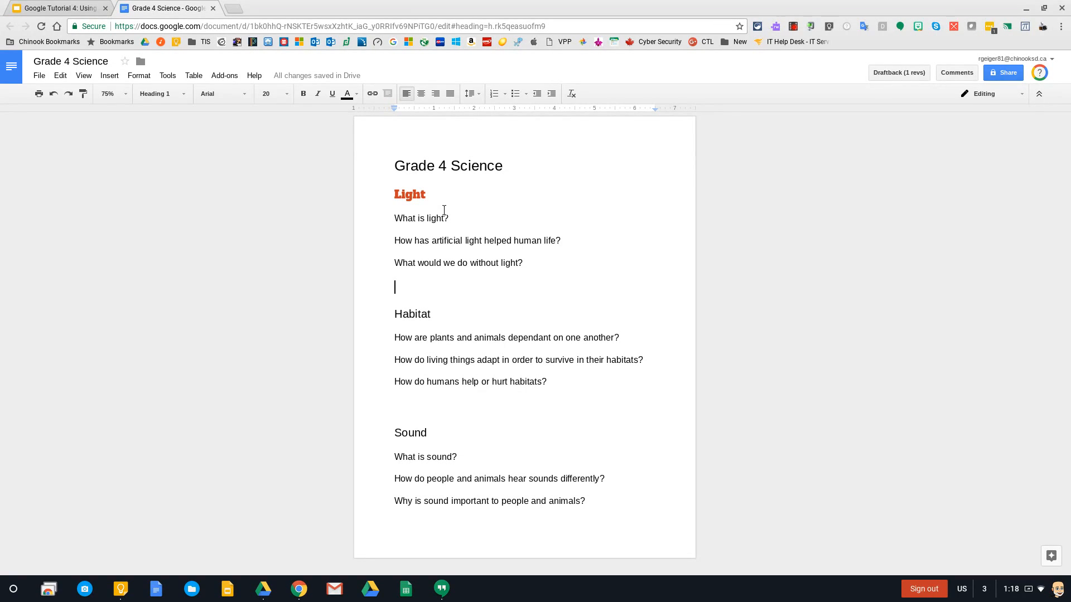
Update the Heading 1 style to match the formatting of the Light heading
left_click(429, 264)
left_click(420, 199)
double_click(413, 195)
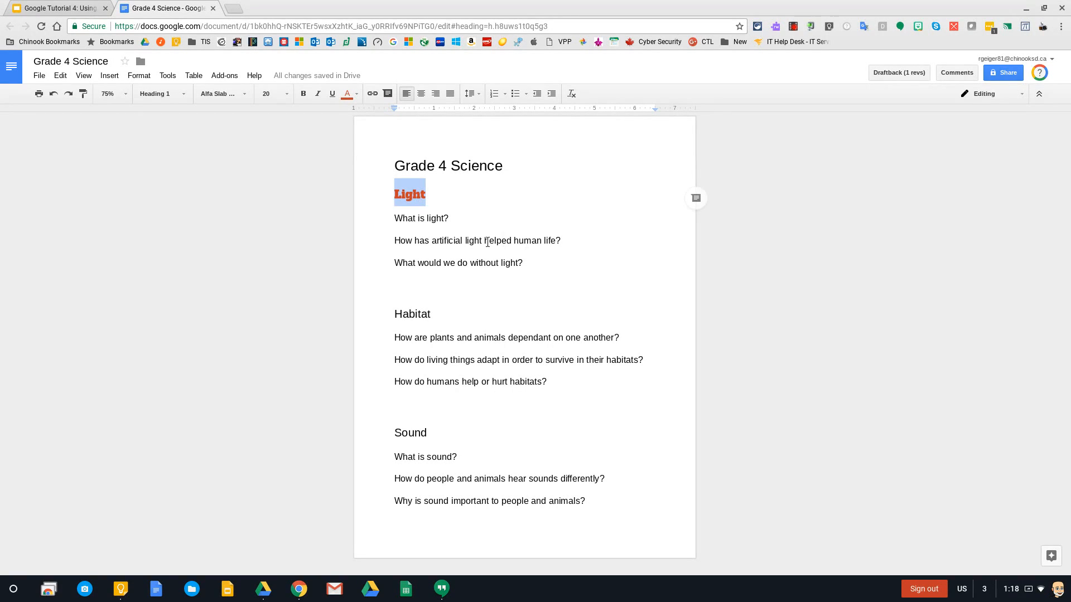
left_click(415, 196)
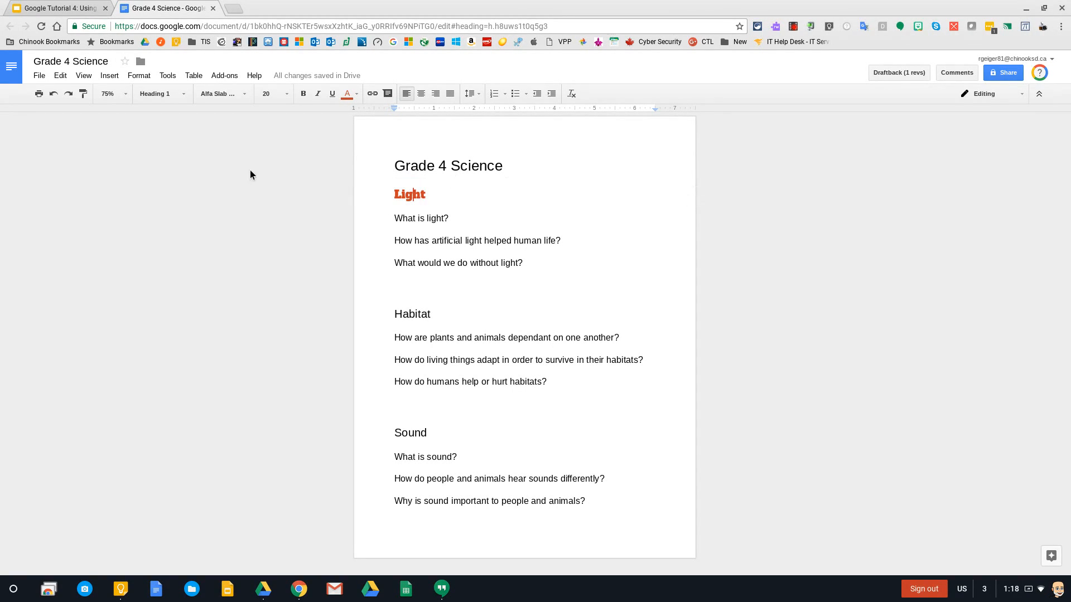
left_click(186, 95)
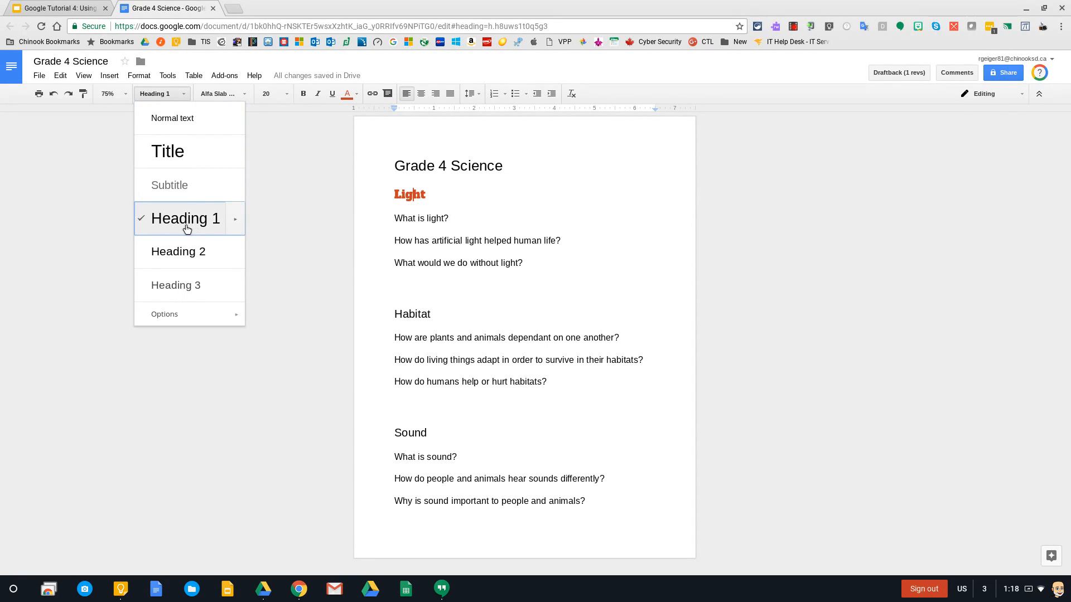
left_click(237, 223)
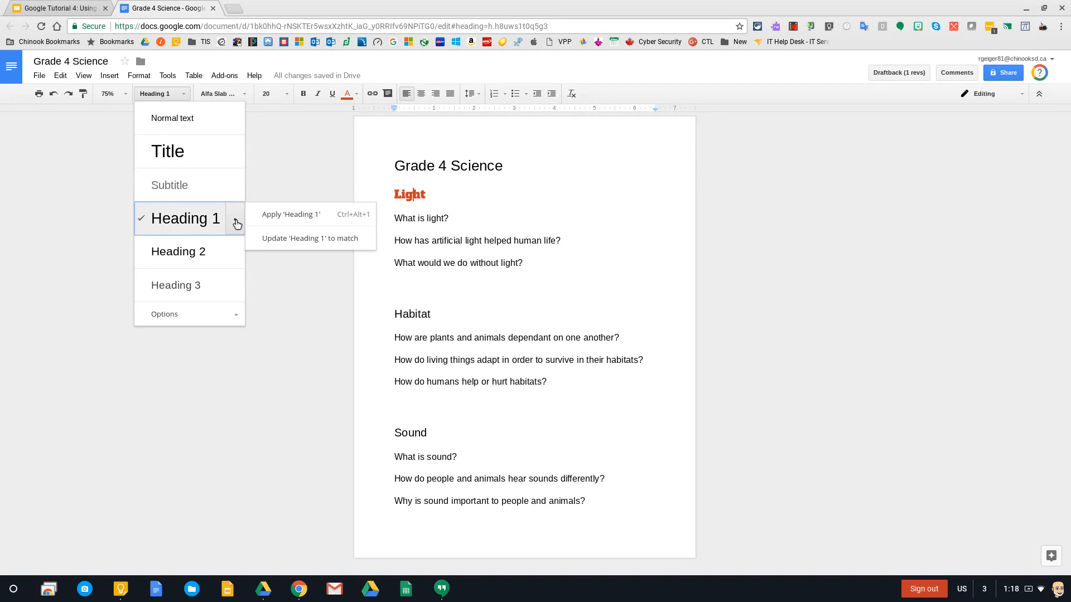
left_click(320, 240)
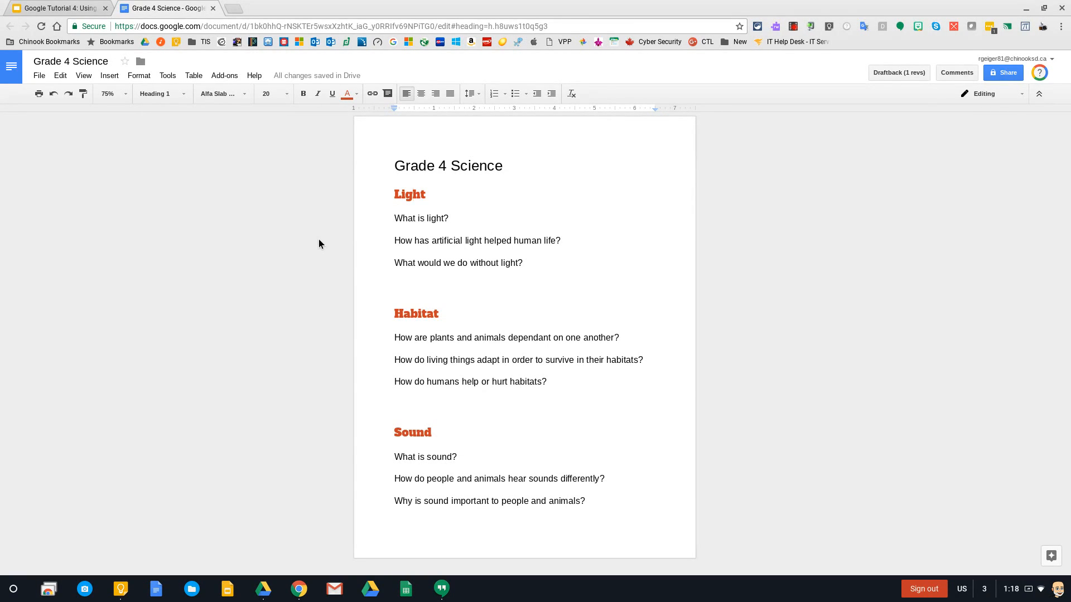
Change the Light heading's font to Anton and update the Heading 1 style to match
double_click(407, 194)
left_click(246, 94)
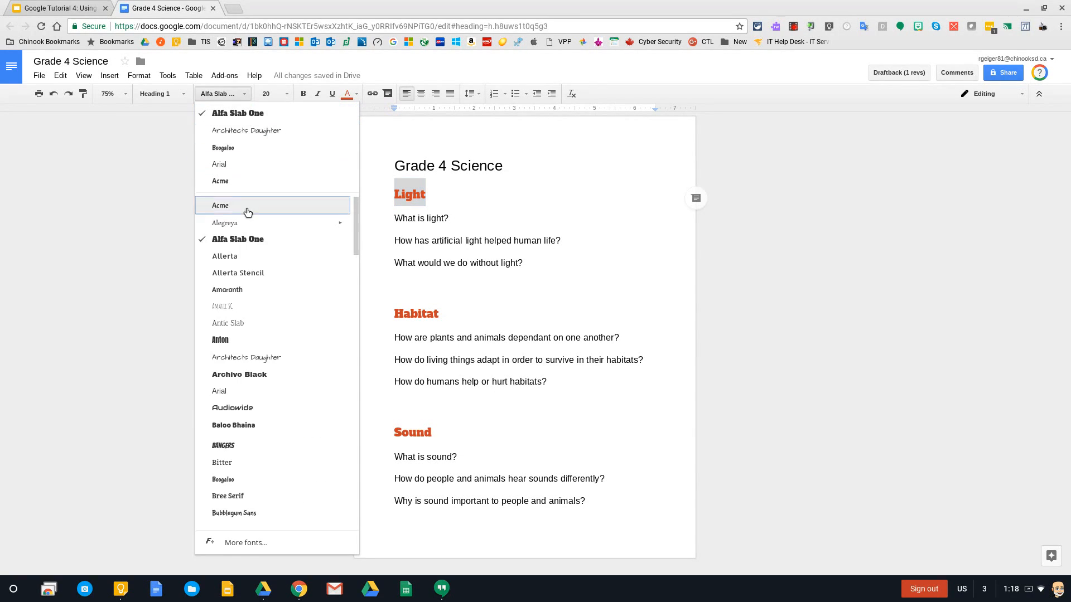
left_click(252, 339)
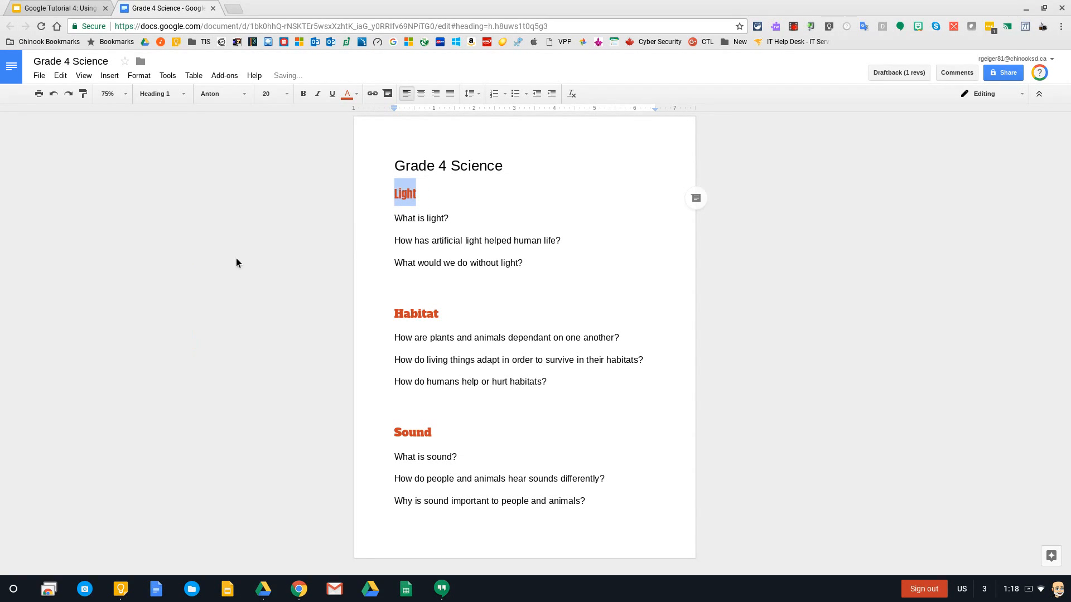
left_click(179, 95)
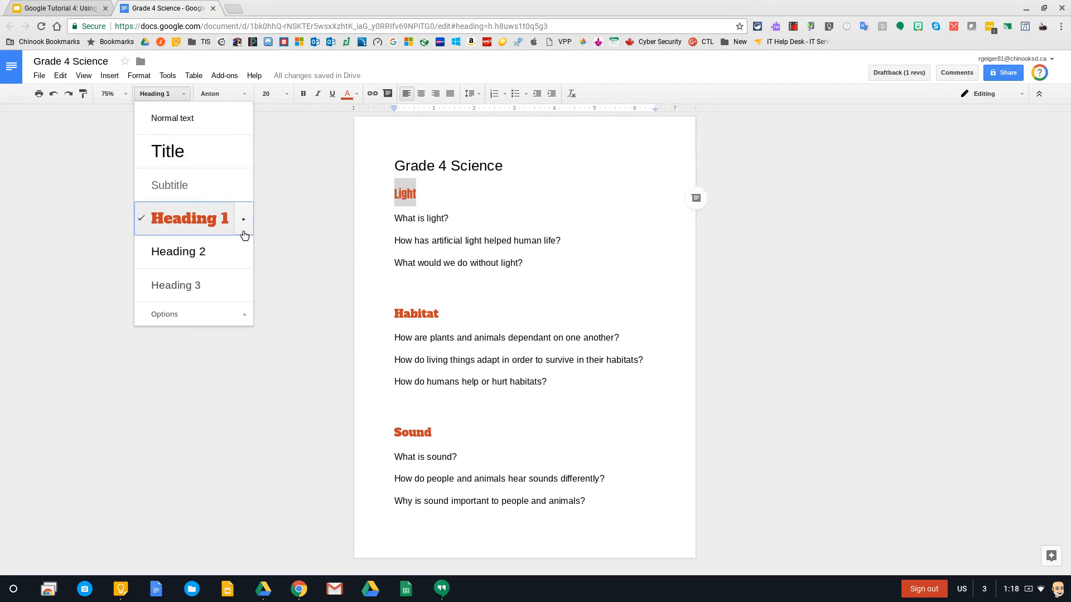
mouse_move(244, 228)
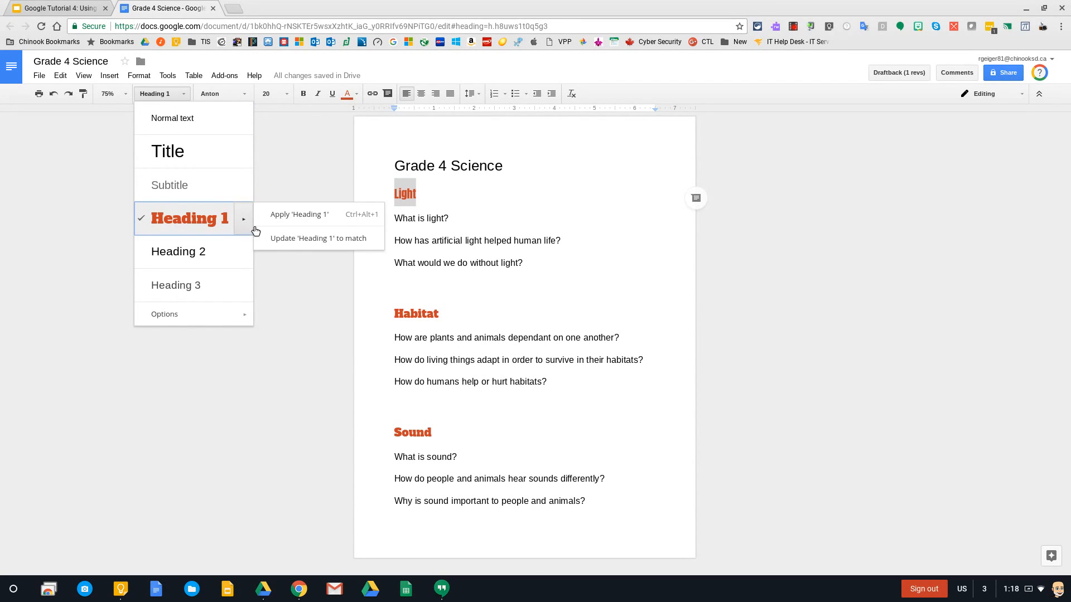
left_click(294, 242)
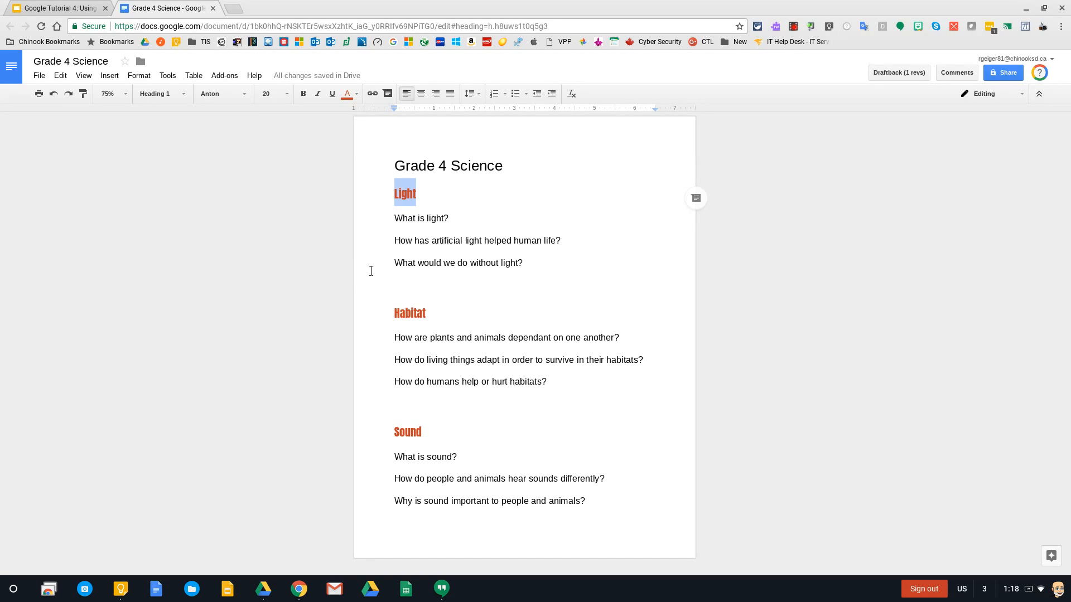
Format the question "How has artificial light helped human life?" in the Baloo Bhaina font with dark green text
left_click(496, 263)
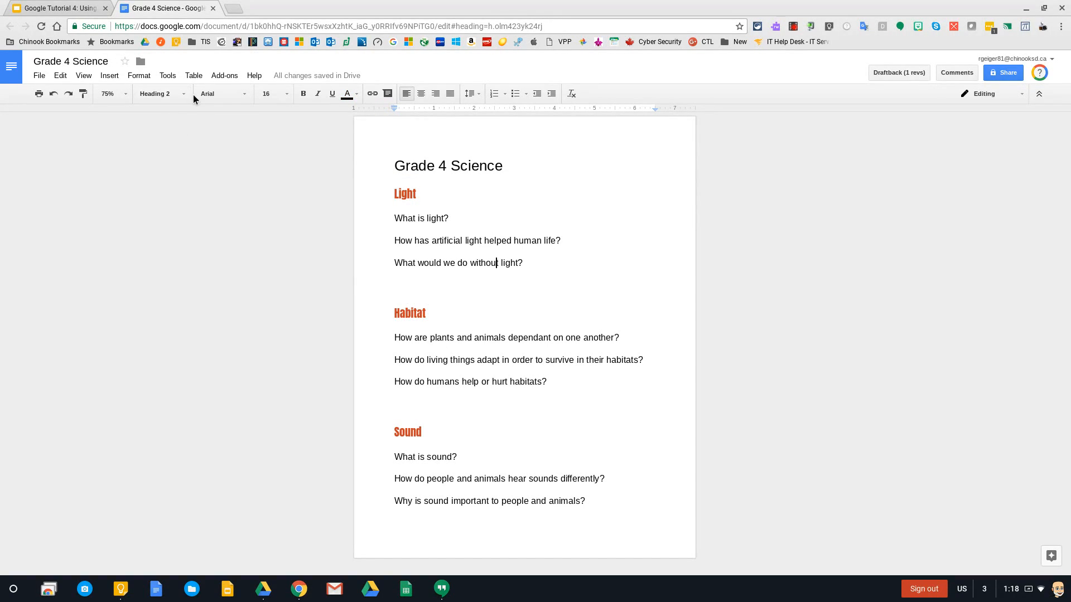
left_click(213, 96)
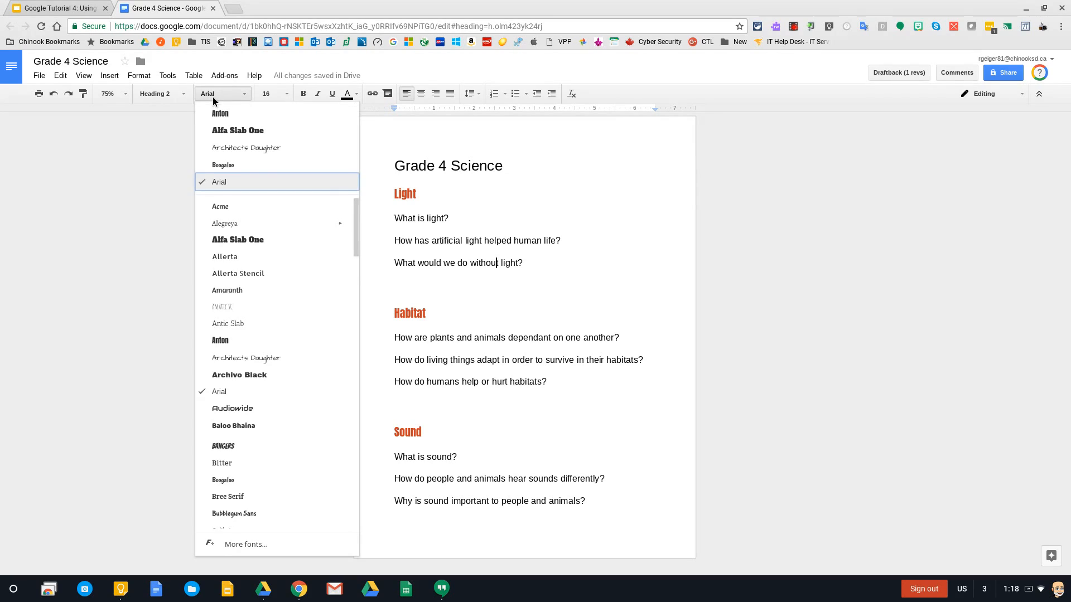
double_click(399, 243)
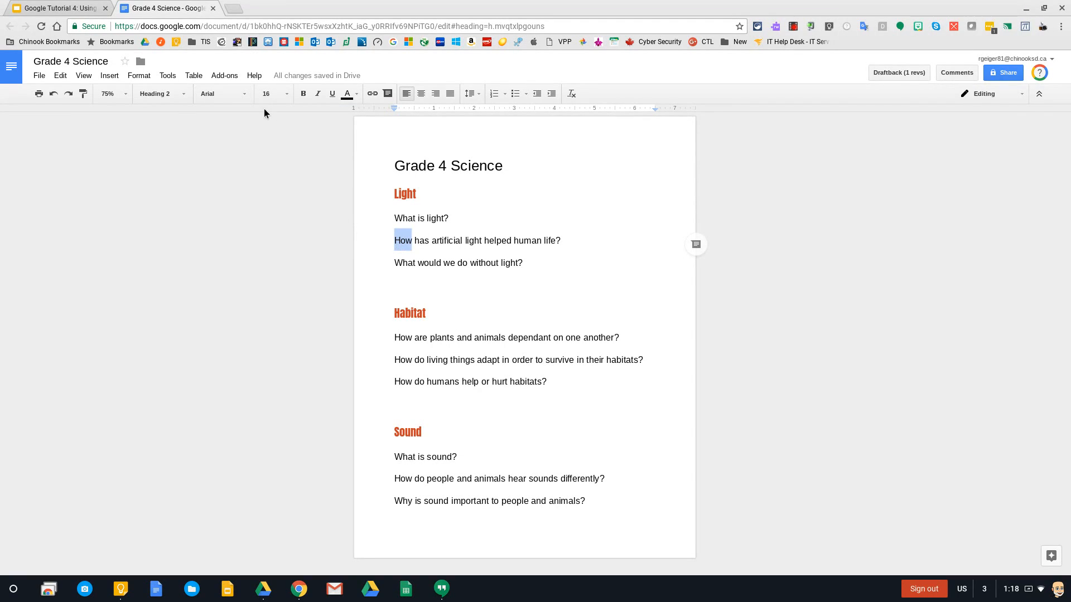
left_click_drag(560, 240, 366, 247)
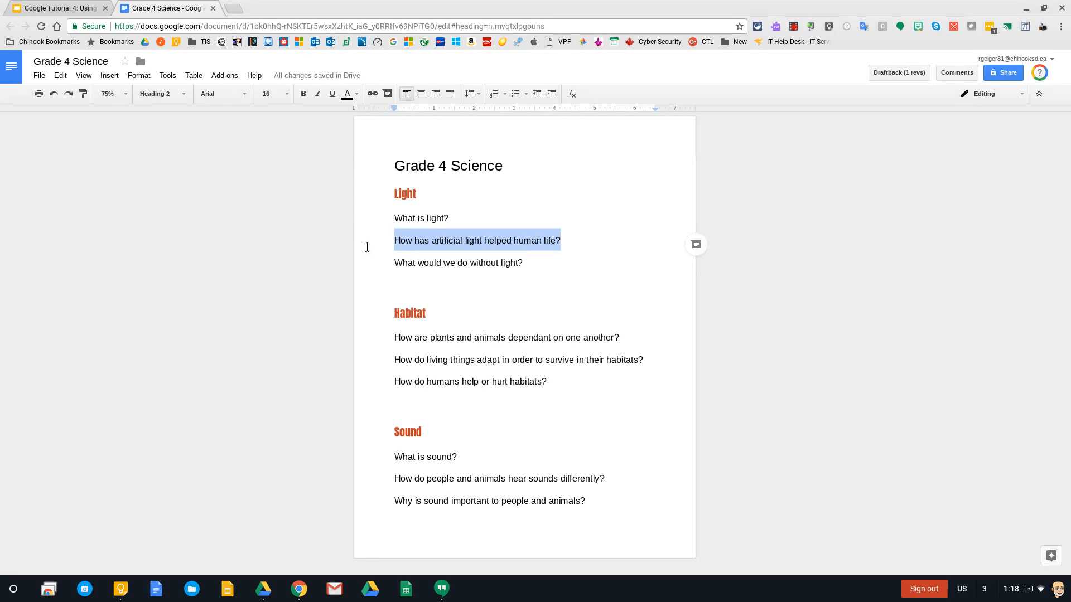
left_click(246, 96)
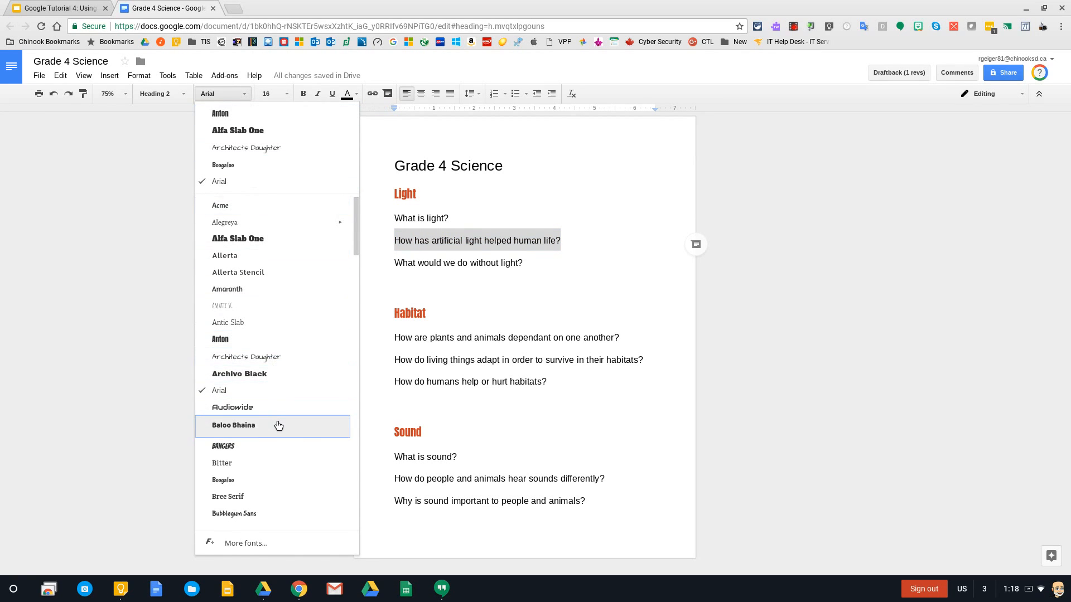
left_click(277, 426)
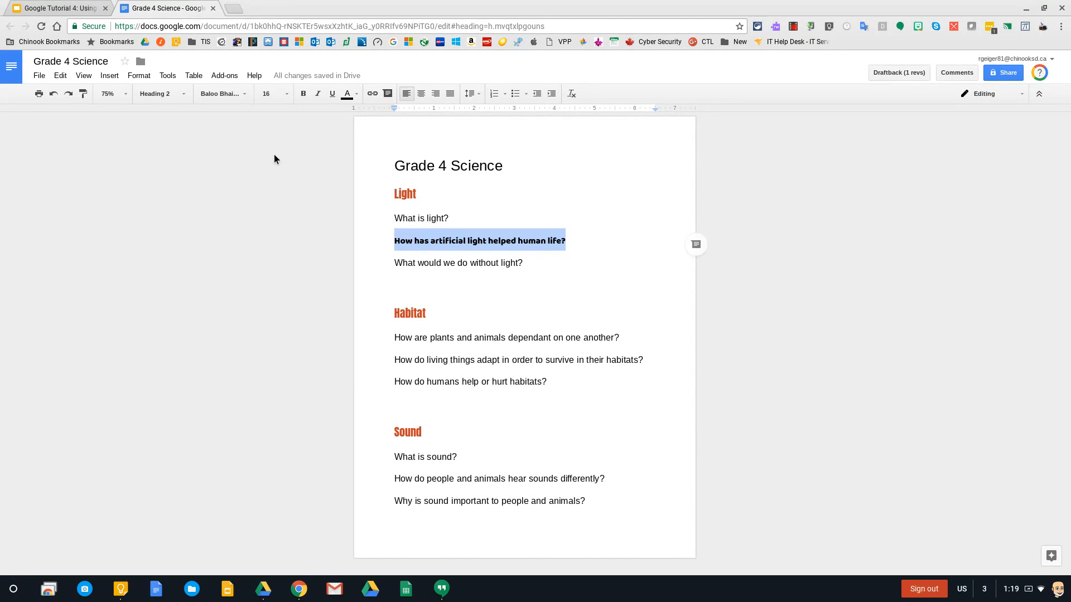
left_click(356, 95)
left_click(393, 172)
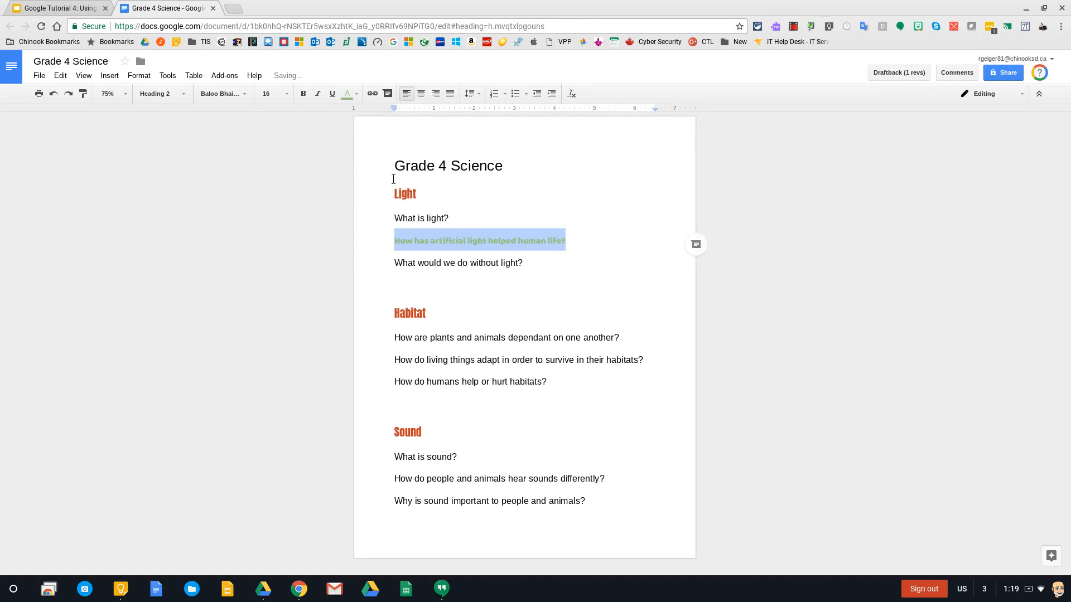
left_click(350, 96)
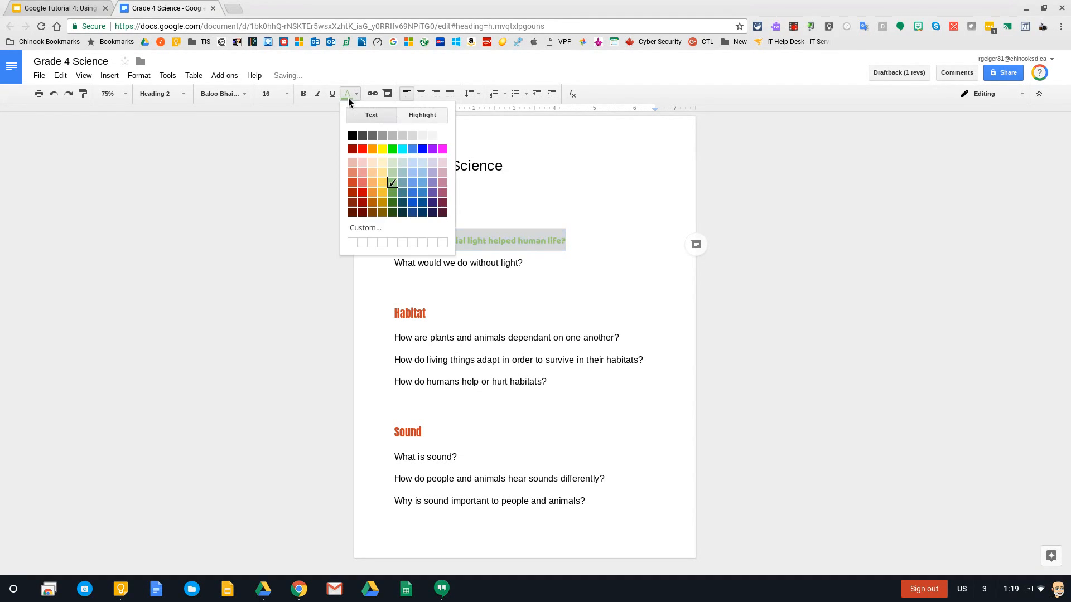
left_click(392, 202)
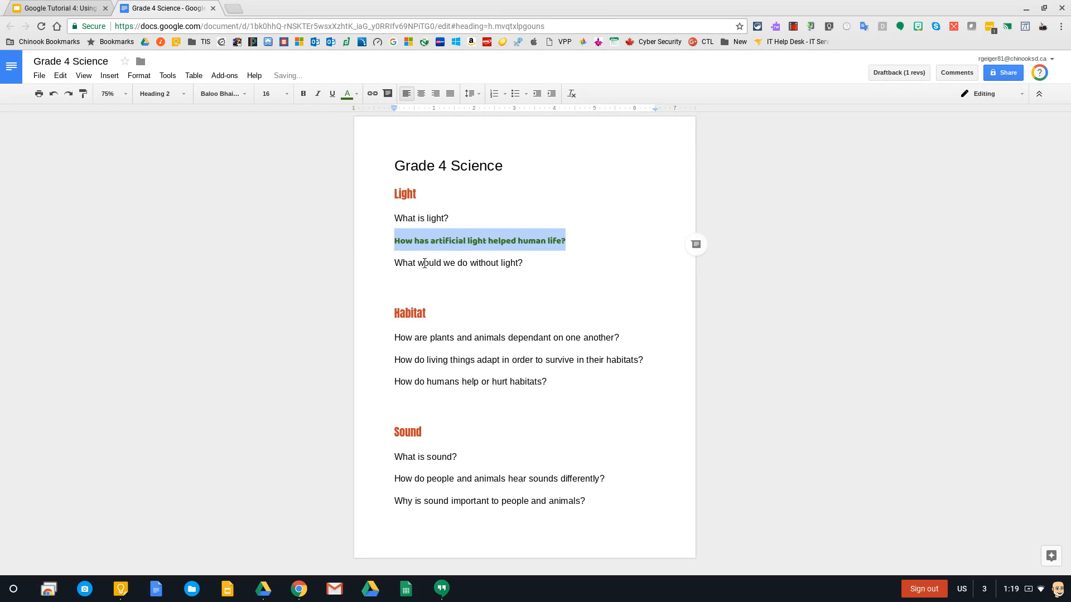
Update the Heading 2 style to match the green Baloo Bhaina question
left_click(185, 92)
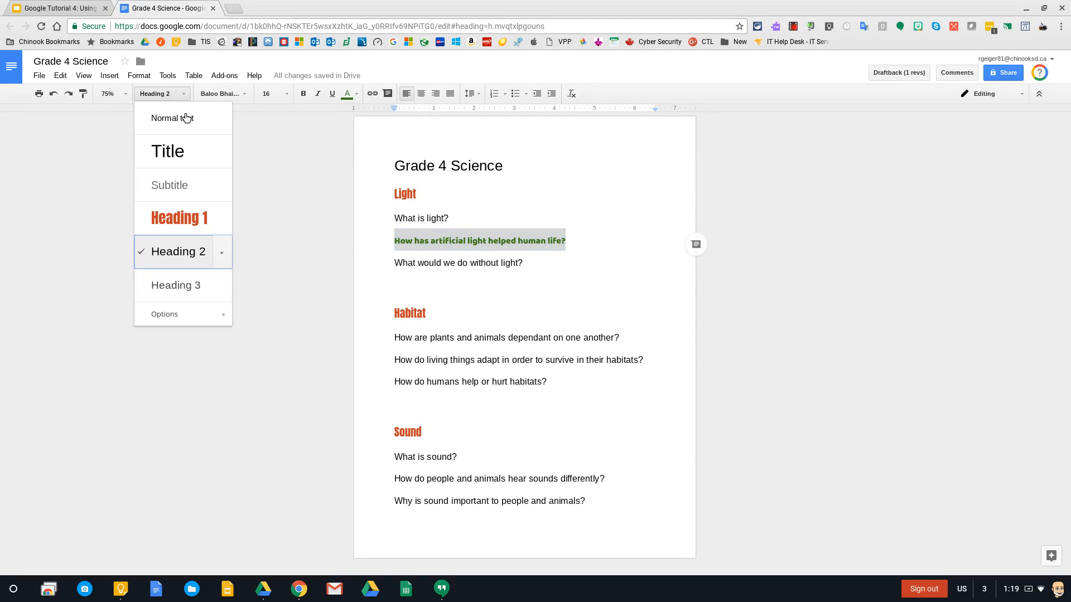
mouse_move(224, 252)
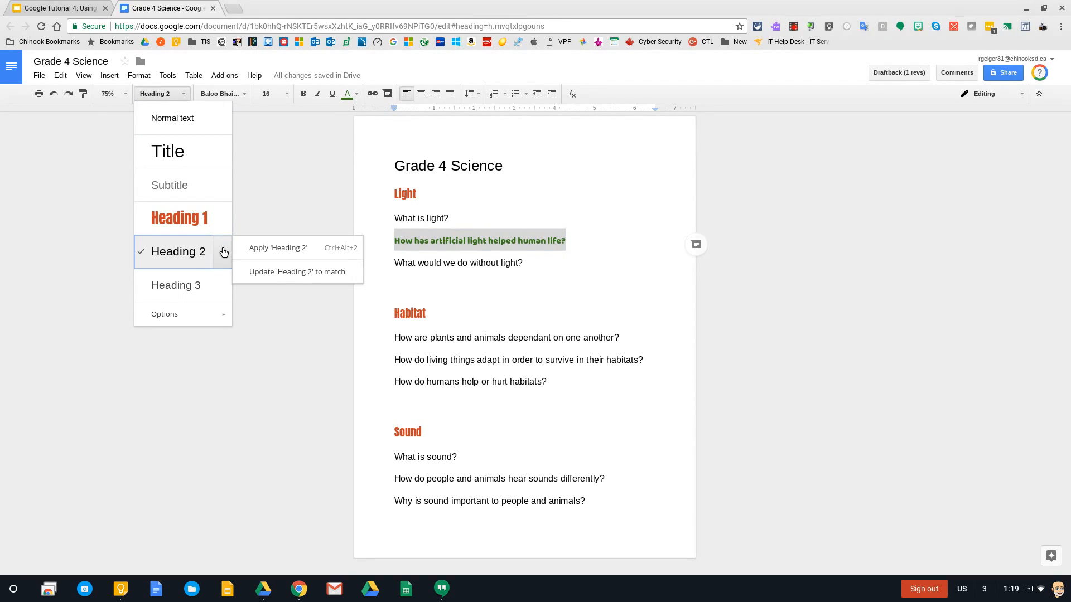
left_click(278, 273)
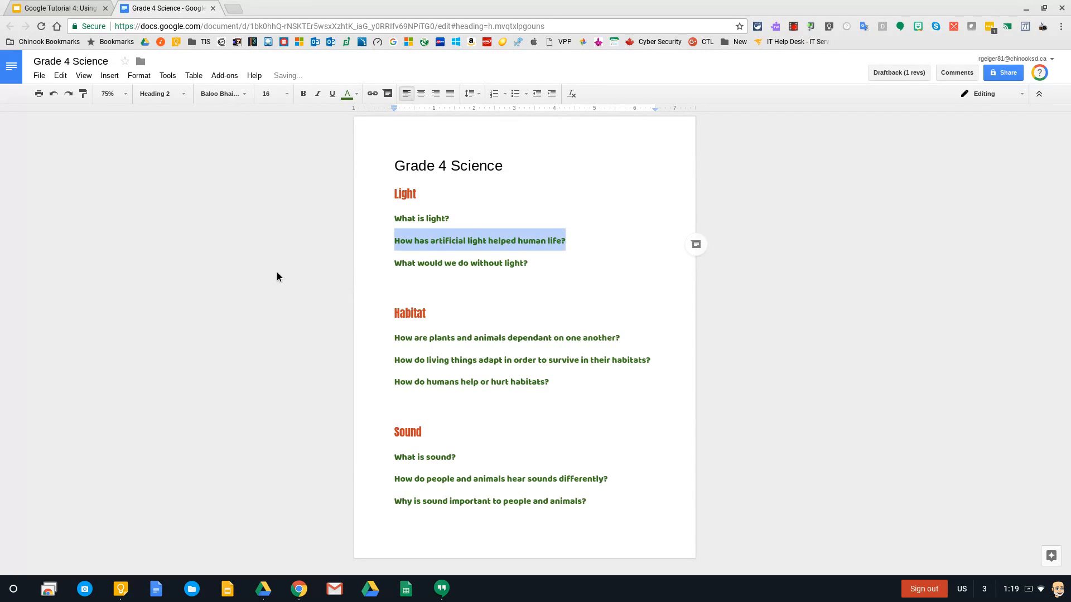
left_click(489, 305)
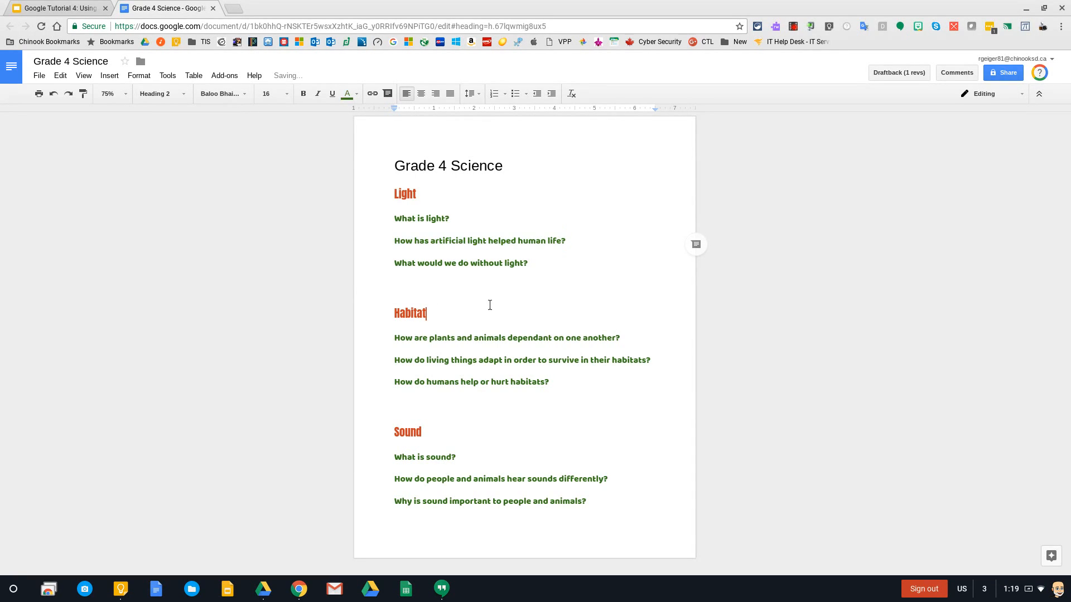
left_click_drag(531, 264, 383, 222)
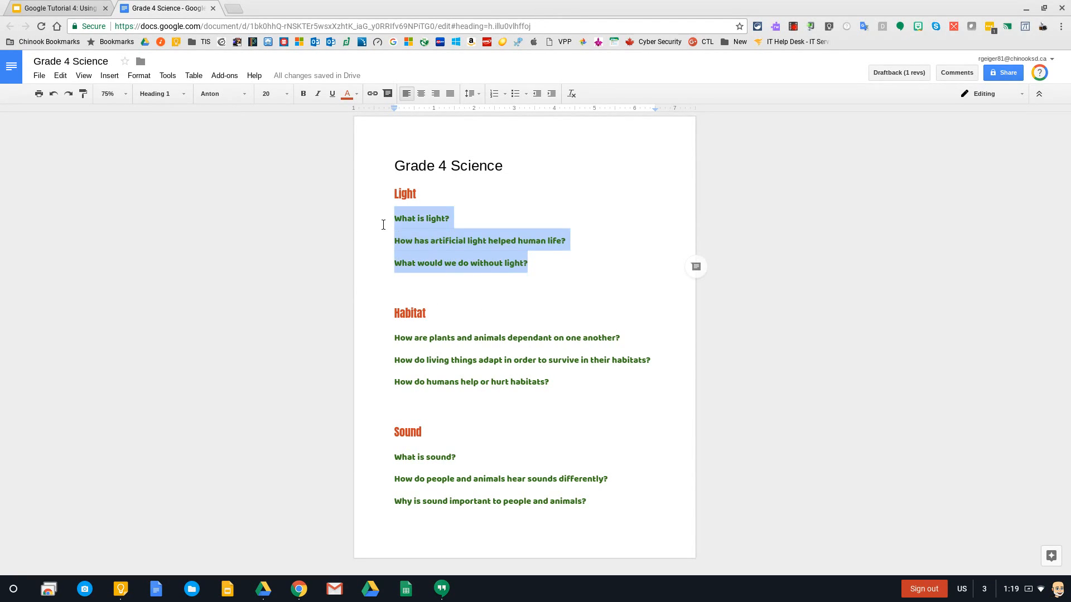
left_click(393, 232)
left_click(394, 220)
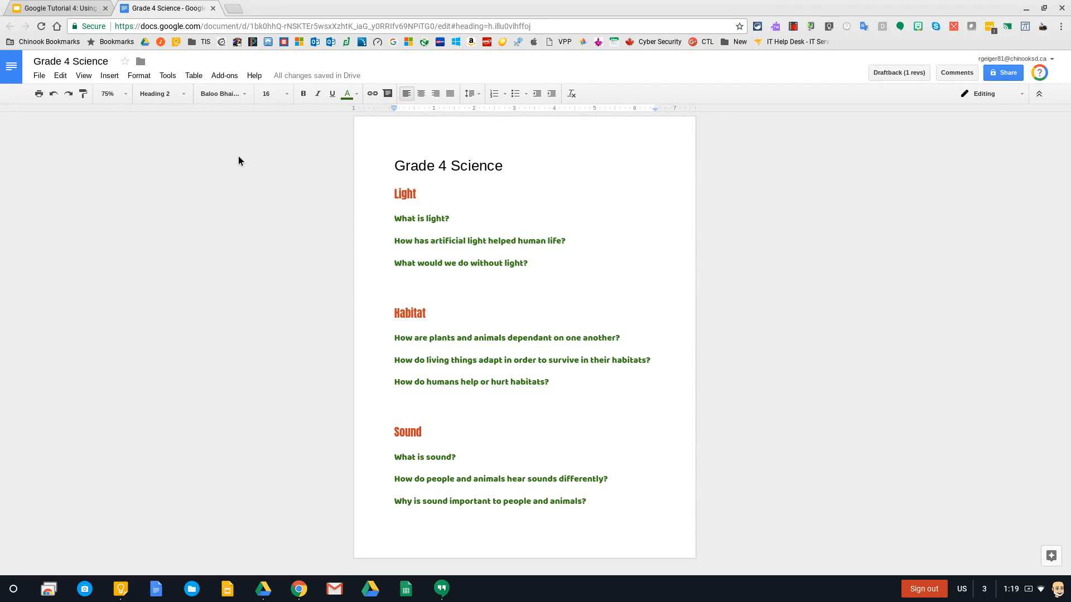
Indent the first line of "What is light?" and update the Heading 2 style to match
key("Tab")
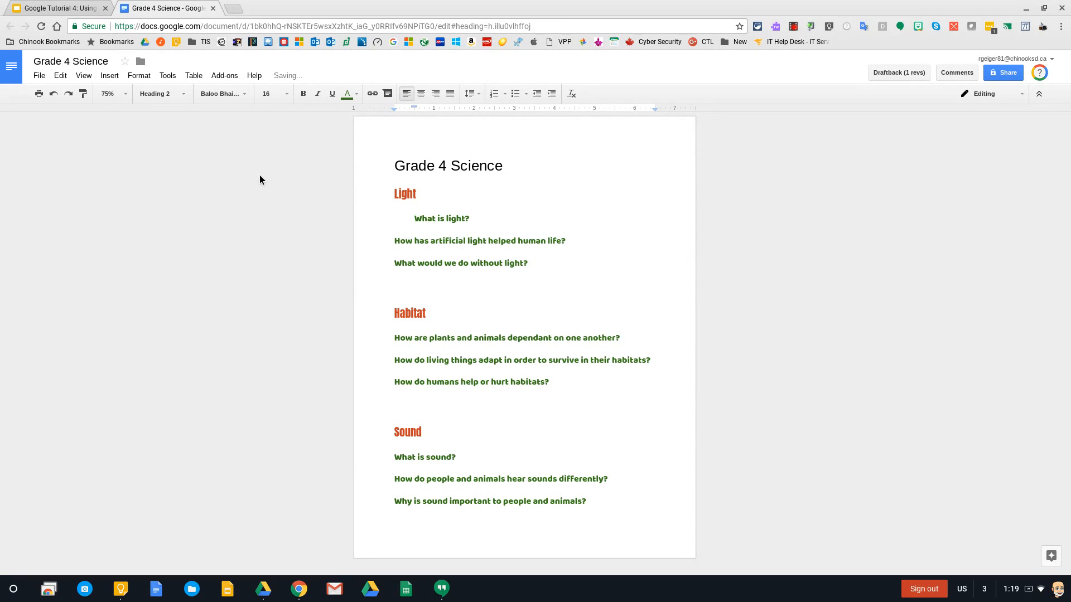
left_click(186, 95)
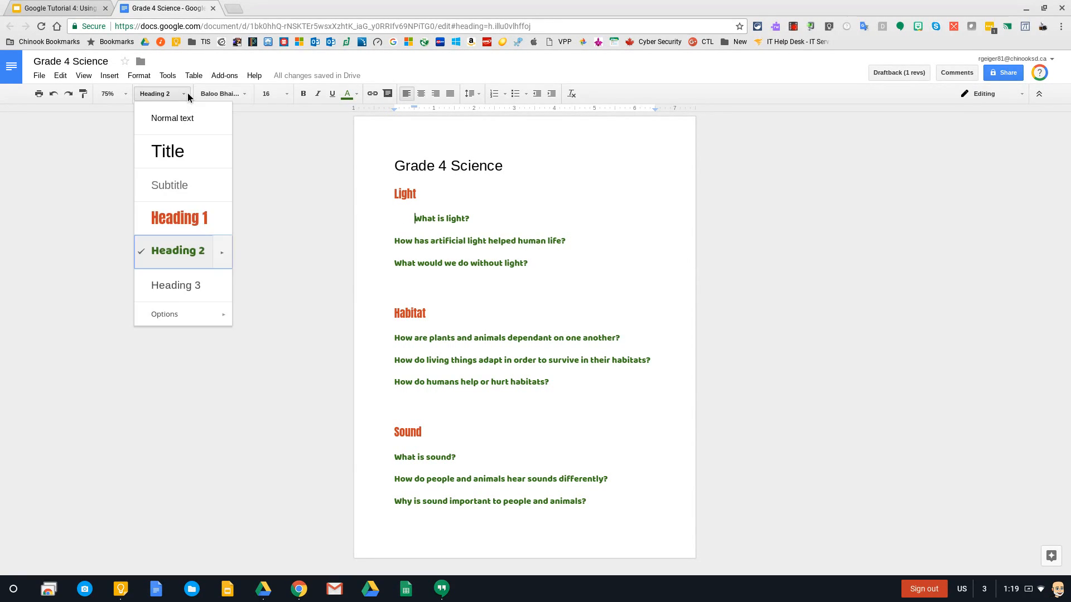
mouse_move(222, 251)
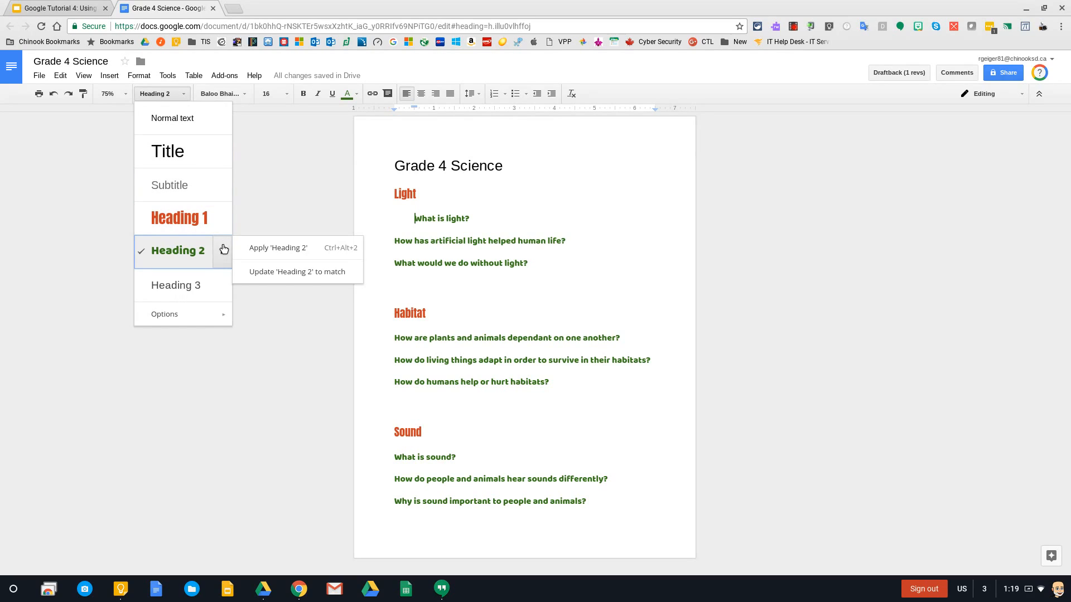
left_click(284, 273)
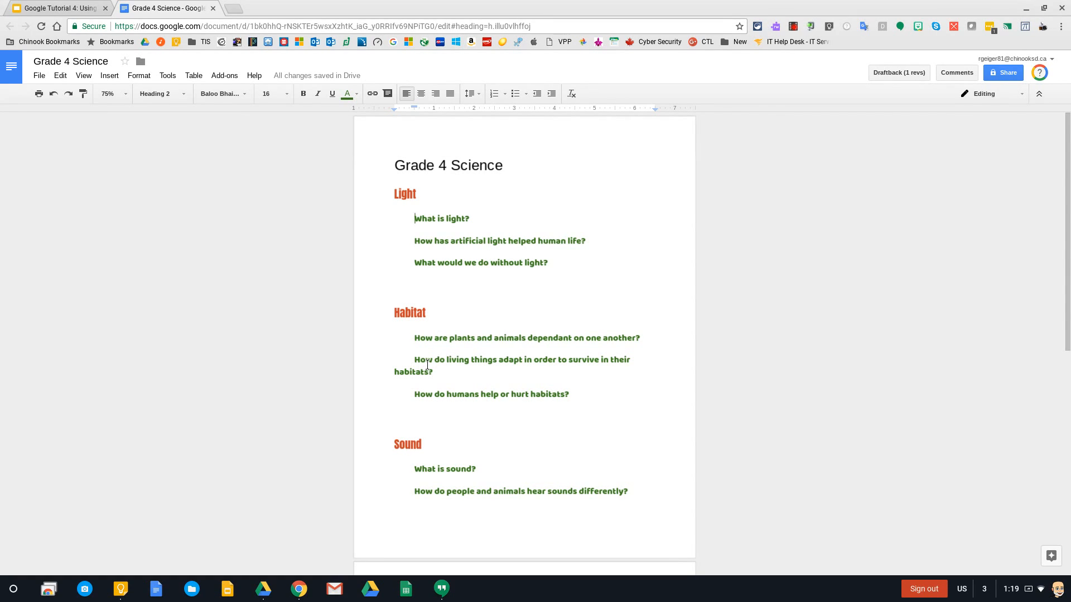
Set the word "How" in the artificial light question to 12 pt and update the Heading 2 style to match
left_click(424, 240)
double_click(423, 241)
left_click(282, 92)
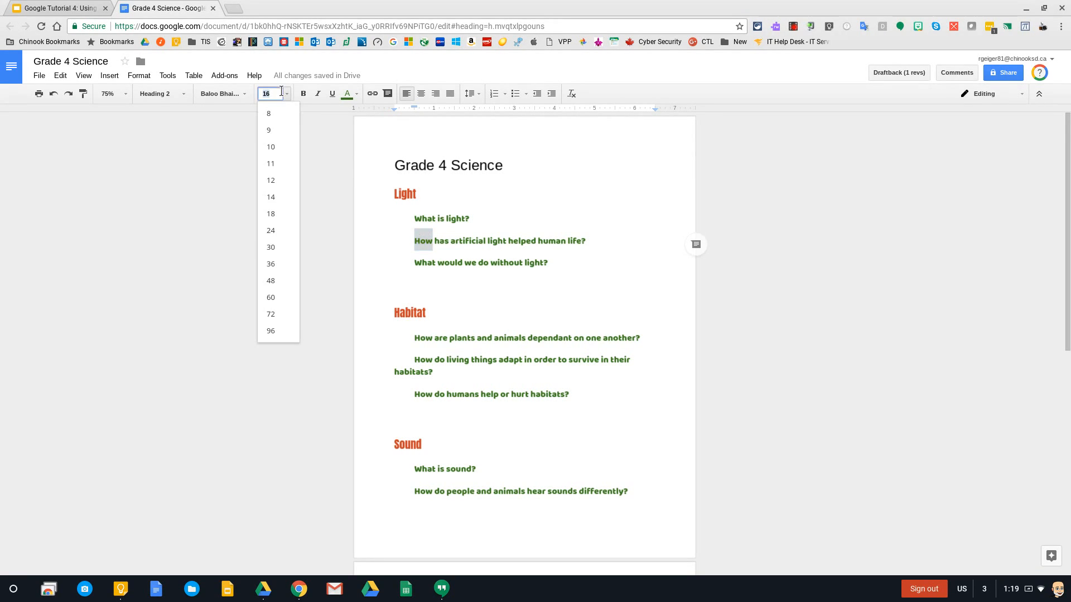
left_click(284, 182)
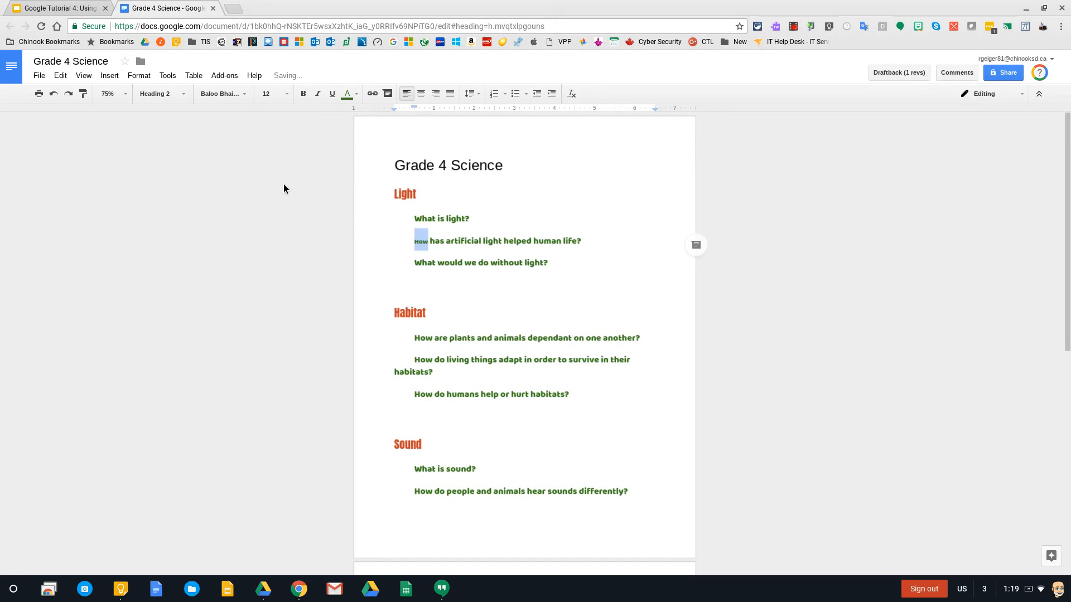
left_click(183, 95)
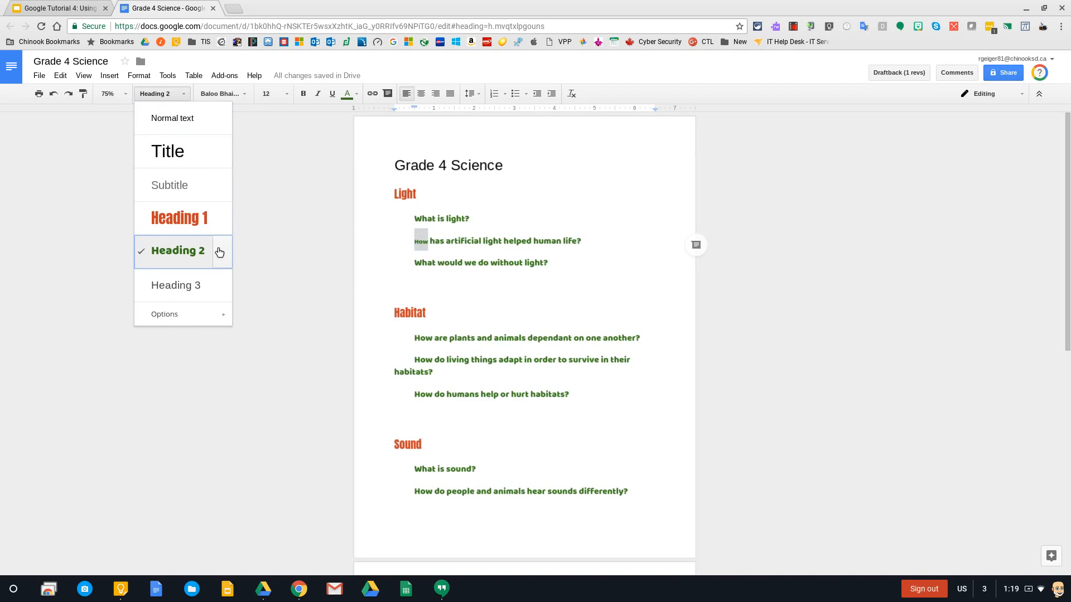
mouse_move(221, 250)
left_click(255, 271)
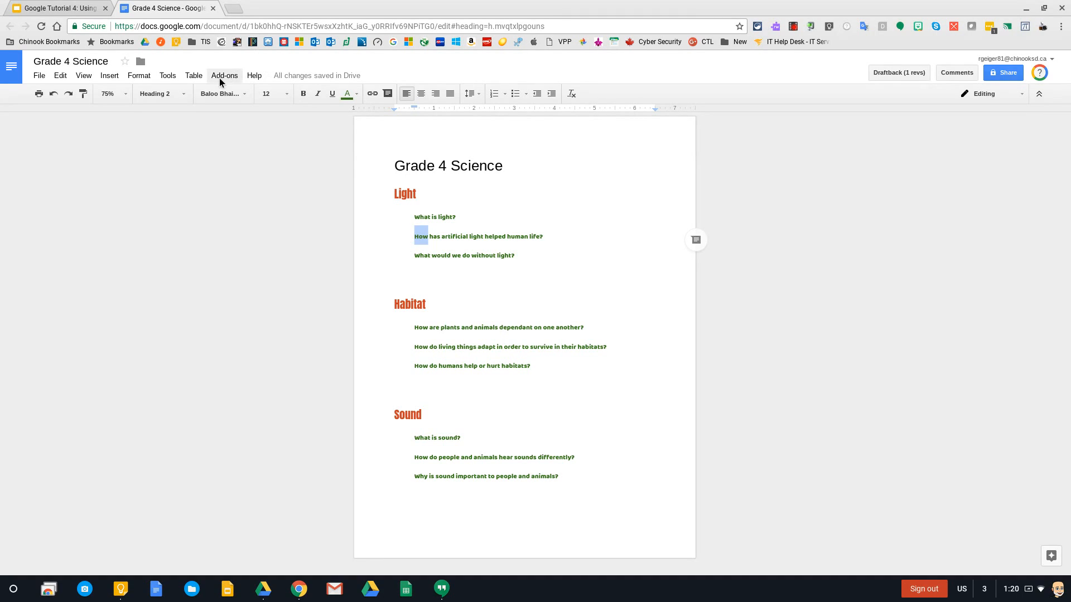
Show the document outline and jump to the plants and animals question, the hearing sounds question, and "What is light?"
left_click(169, 78)
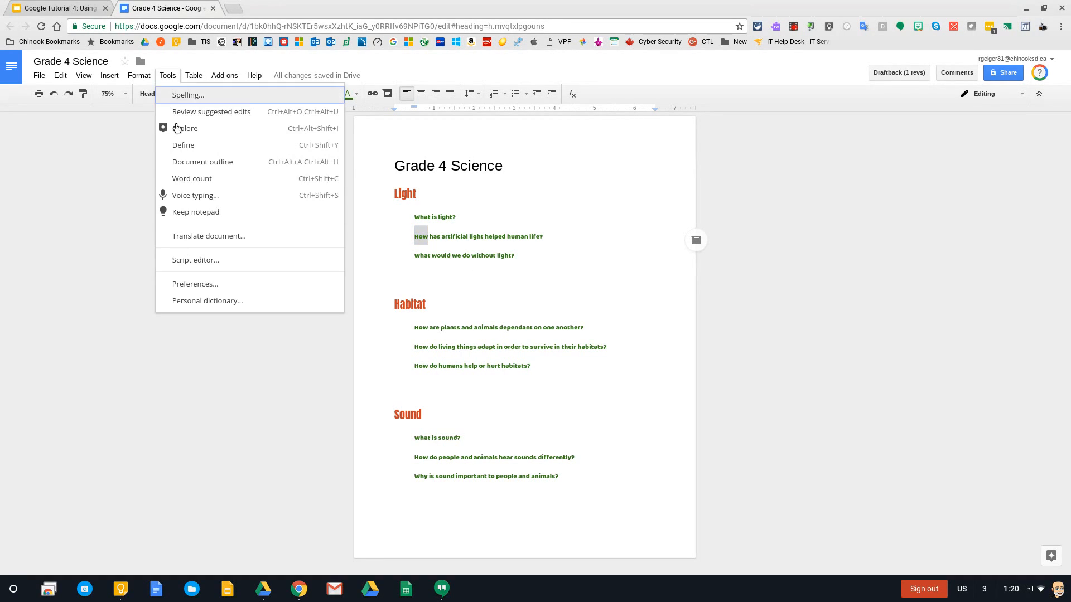
left_click(191, 163)
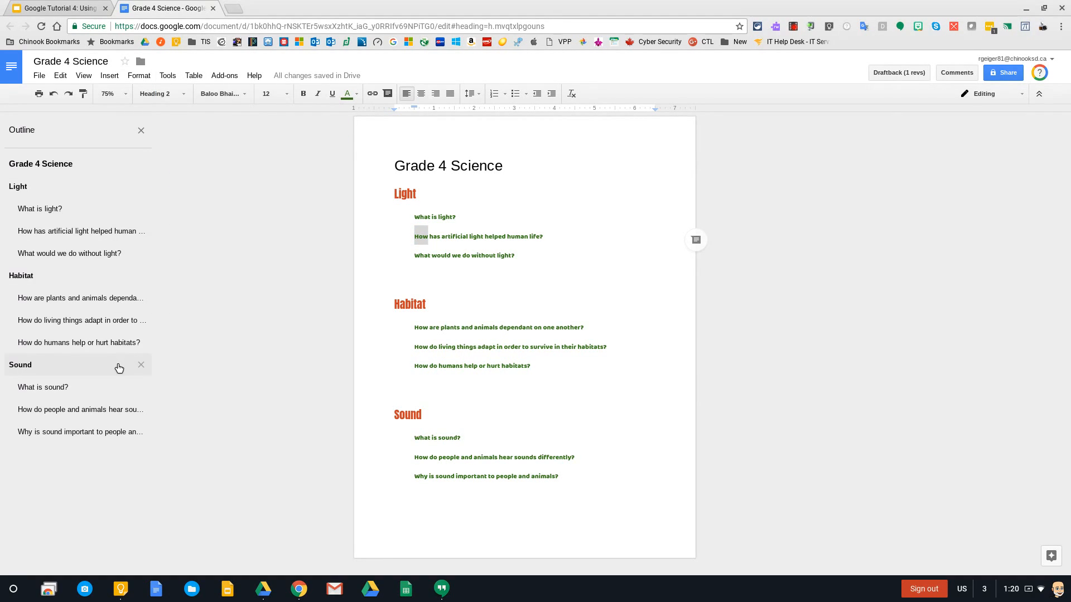
left_click(100, 305)
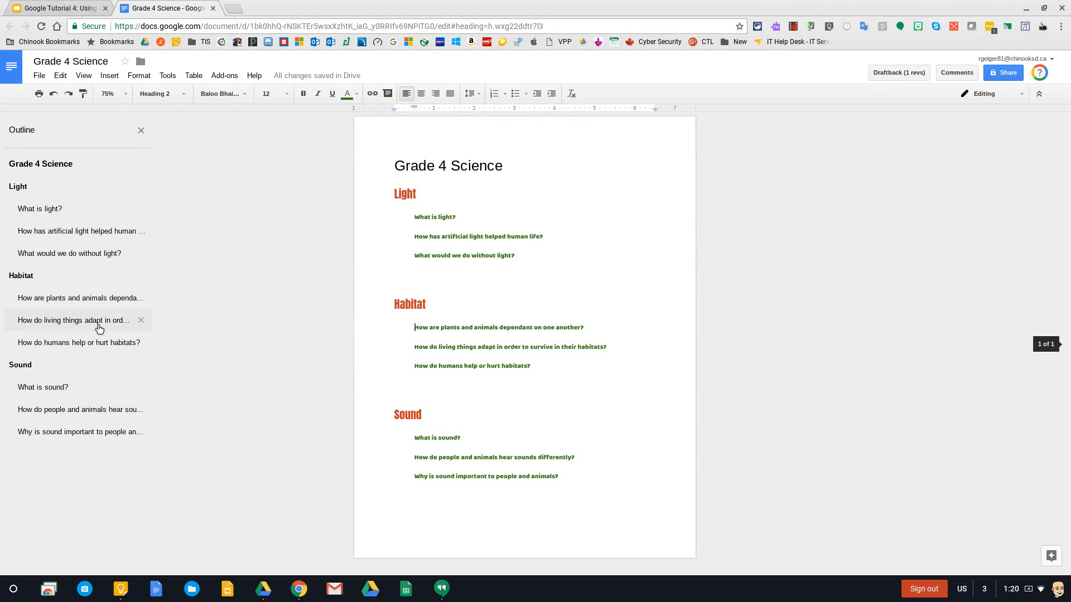
left_click(77, 410)
left_click(47, 218)
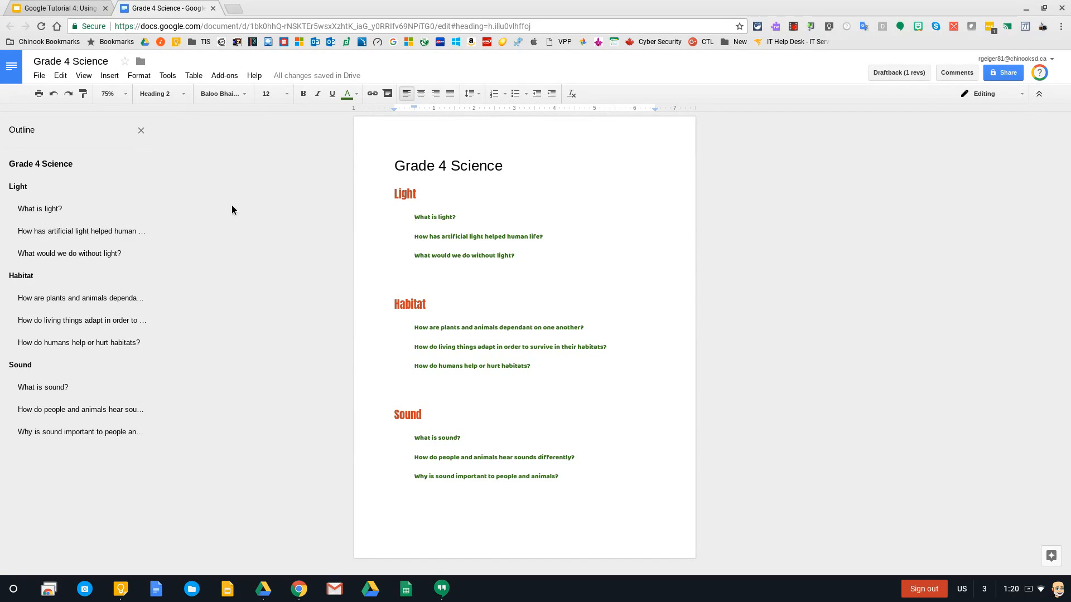
Zoom the document to 150% and use the outline to jump to the hearing sounds question and back to "What is light?"
left_click(111, 93)
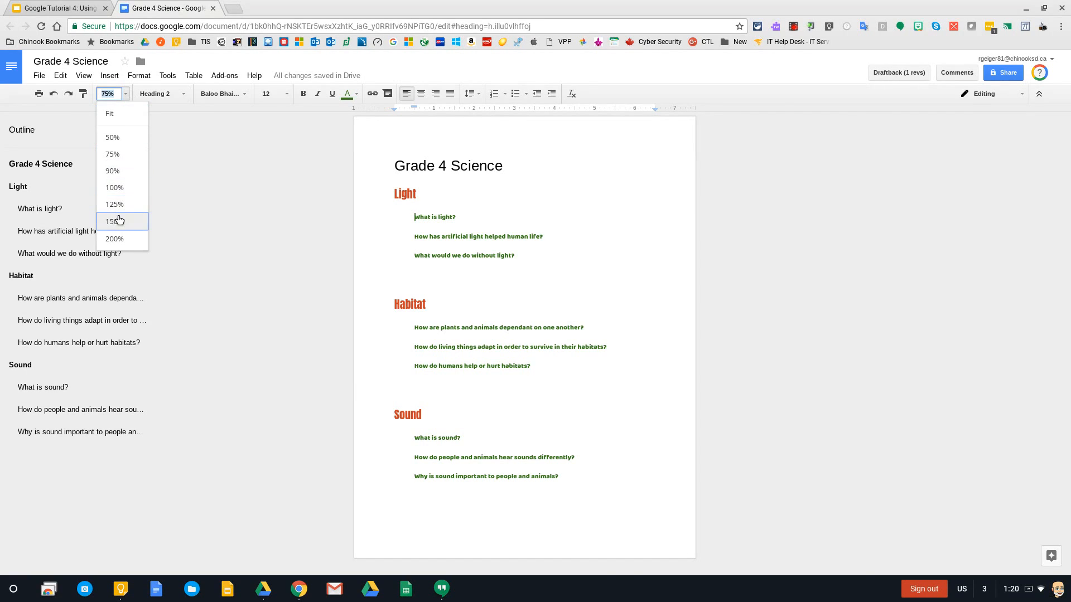
left_click(115, 219)
left_click(78, 409)
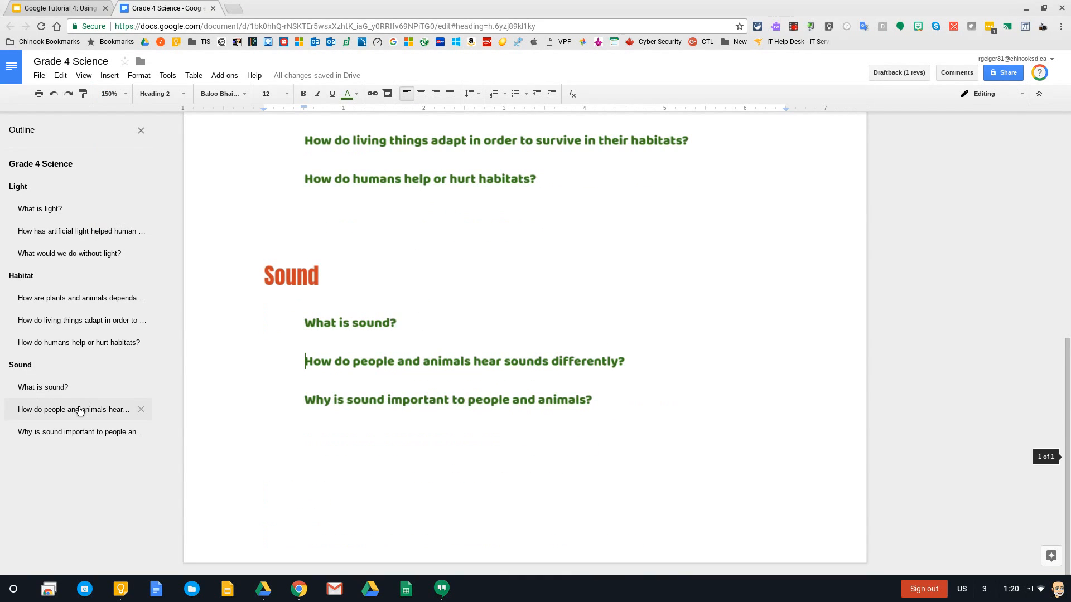
left_click(66, 210)
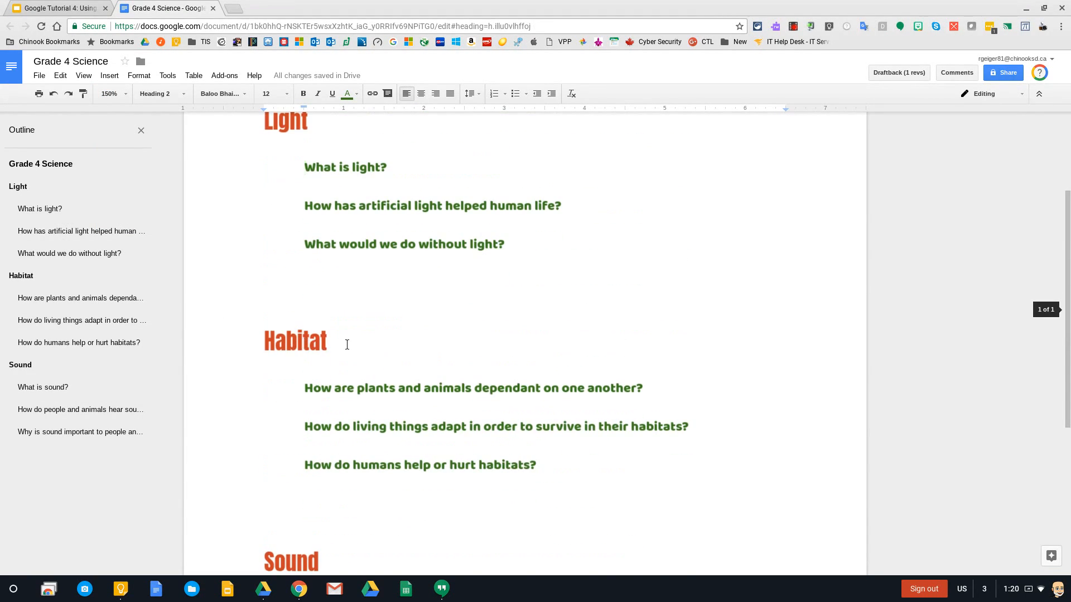
scroll(340, 341, "up", 3)
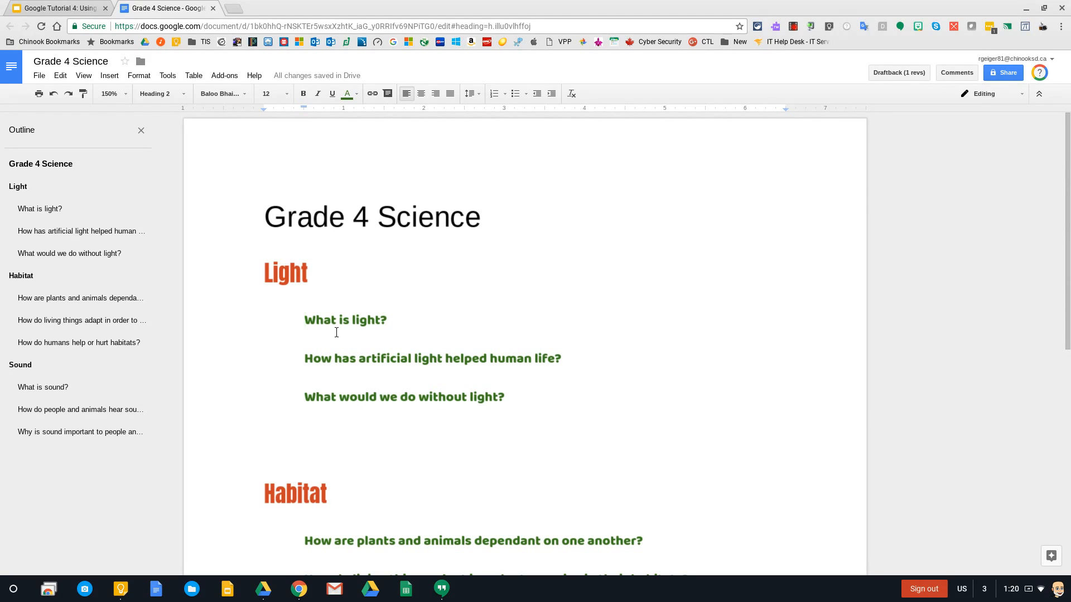
Close the document outline and set the zoom to 100%
left_click(142, 133)
left_click(128, 95)
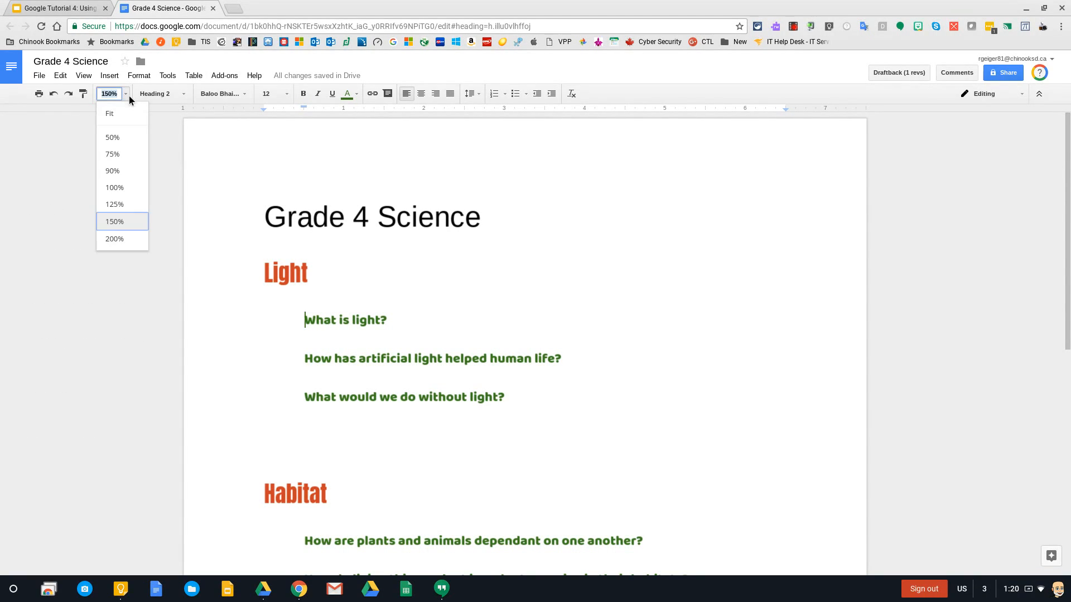
left_click(131, 189)
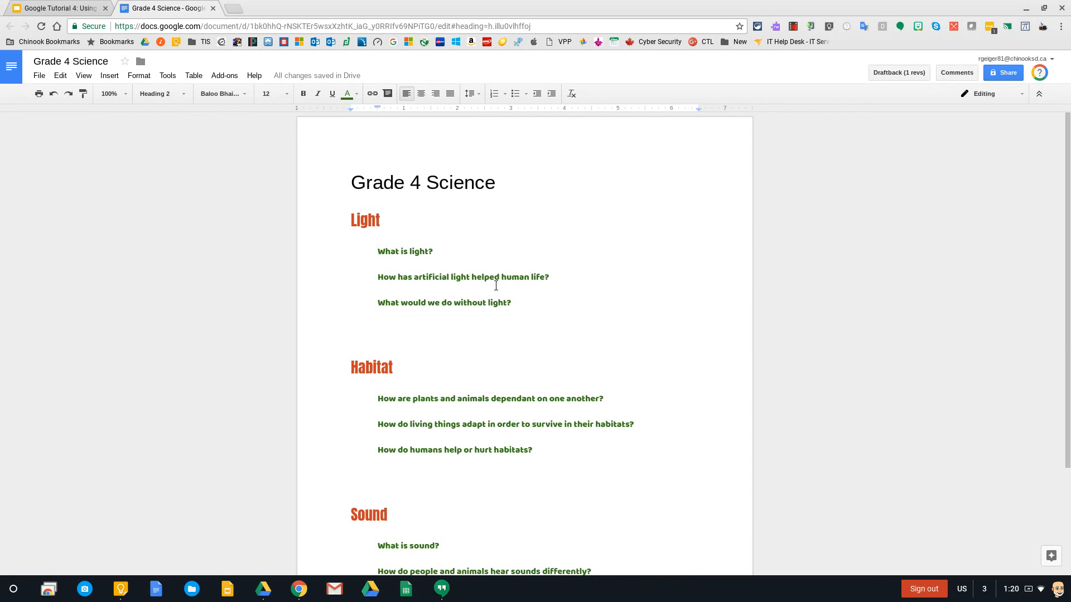